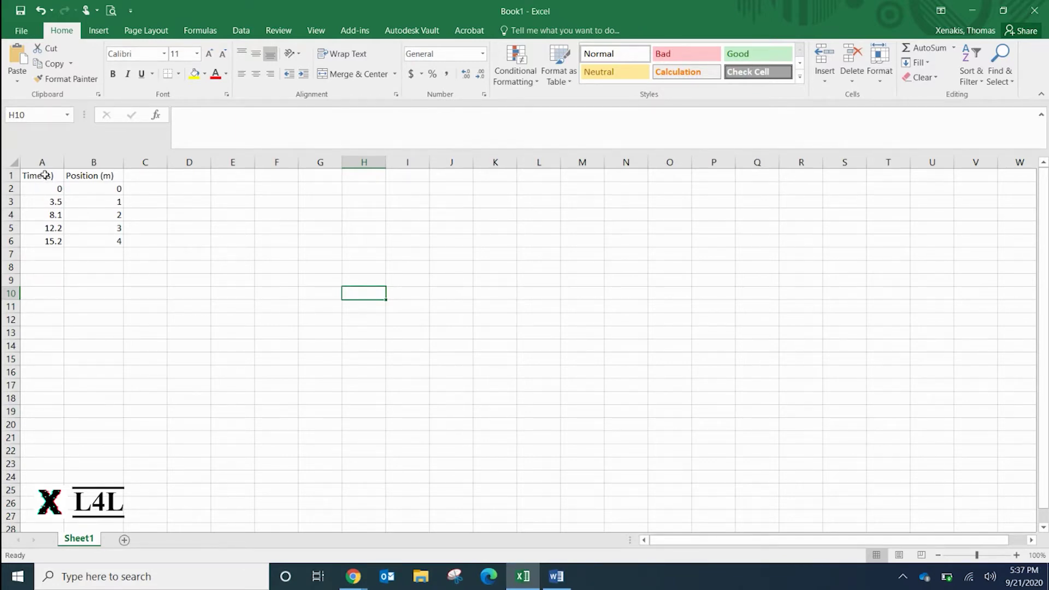
- Insert a plain scatter chart of the A1:B6 time and position data and move it beside the table
{"action": "left_click", "coordinate": [45, 175]}
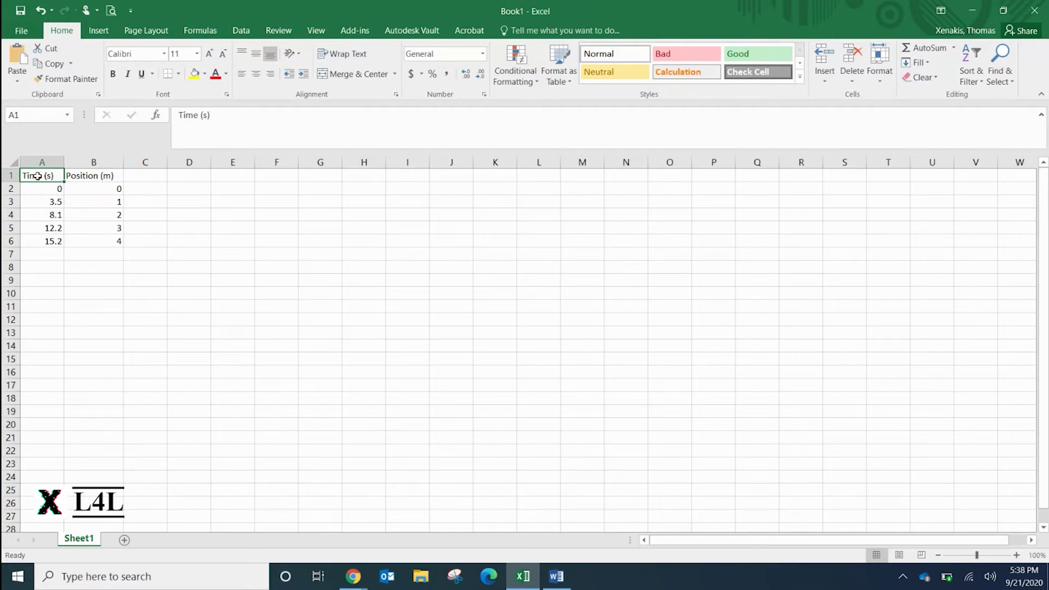
{"action": "left_click_drag", "start_coordinate": [38, 175], "coordinate": [94, 242]}
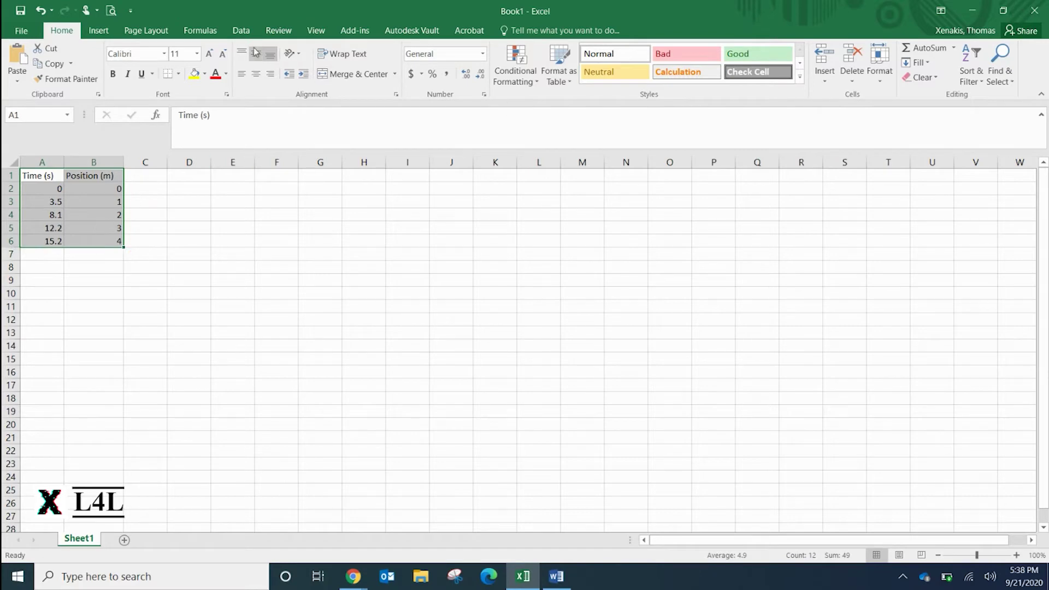
{"action": "left_click", "coordinate": [99, 33]}
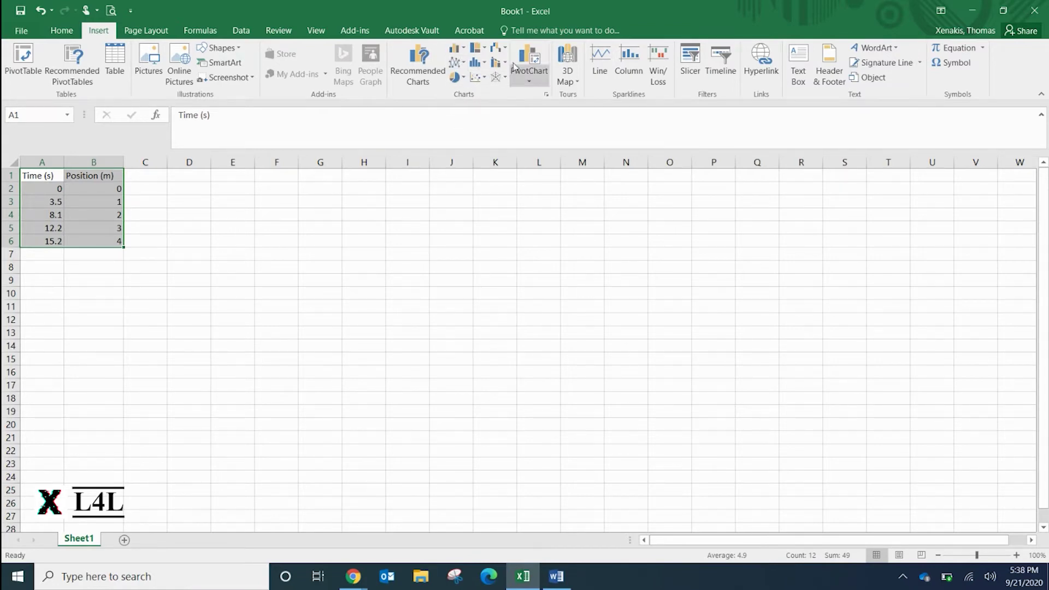
{"action": "left_click", "coordinate": [480, 79]}
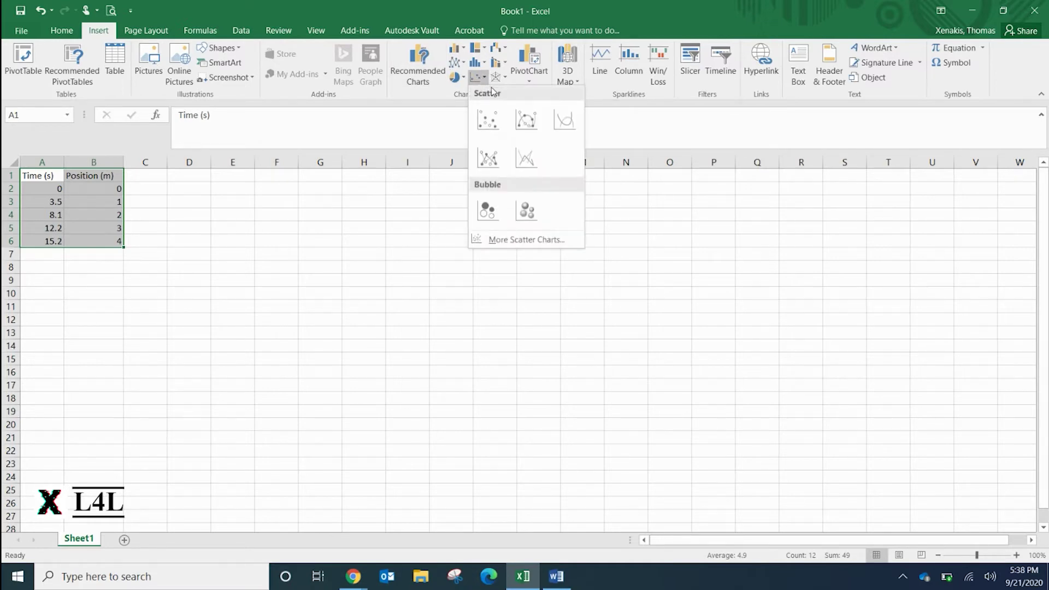
{"action": "left_click", "coordinate": [489, 123]}
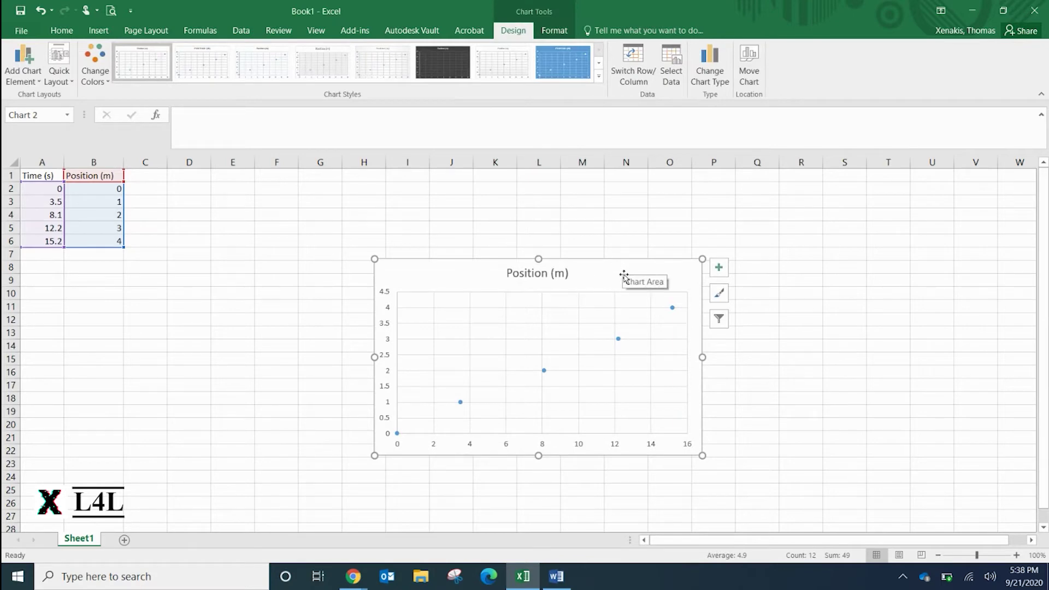
{"action": "left_click_drag", "start_coordinate": [621, 273], "coordinate": [565, 239]}
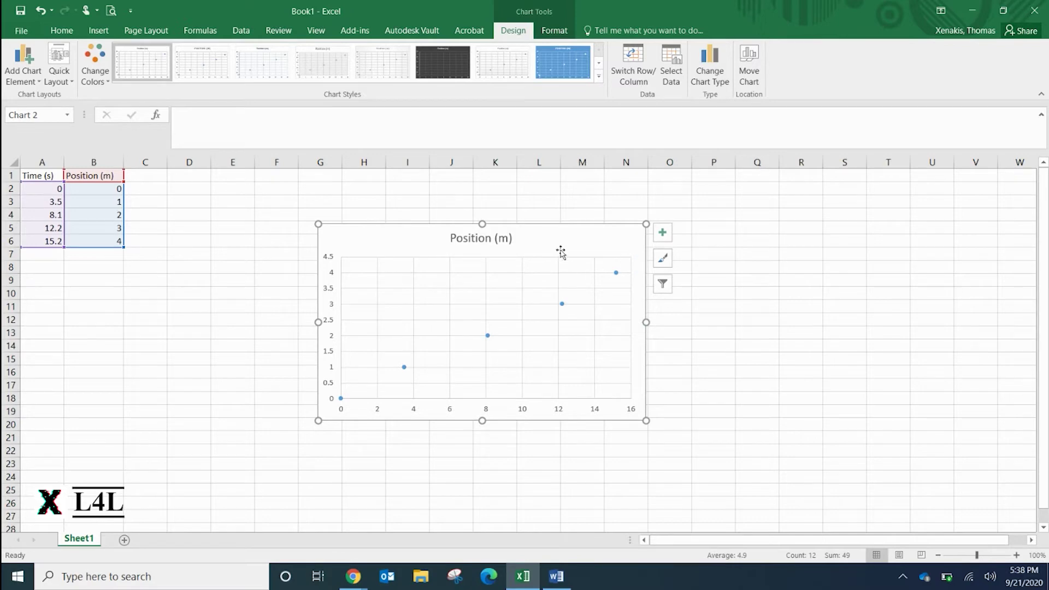
- Turn on both axis titles and a dotted linear trendline, leaving the legend and data labels off
{"action": "left_click", "coordinate": [667, 236]}
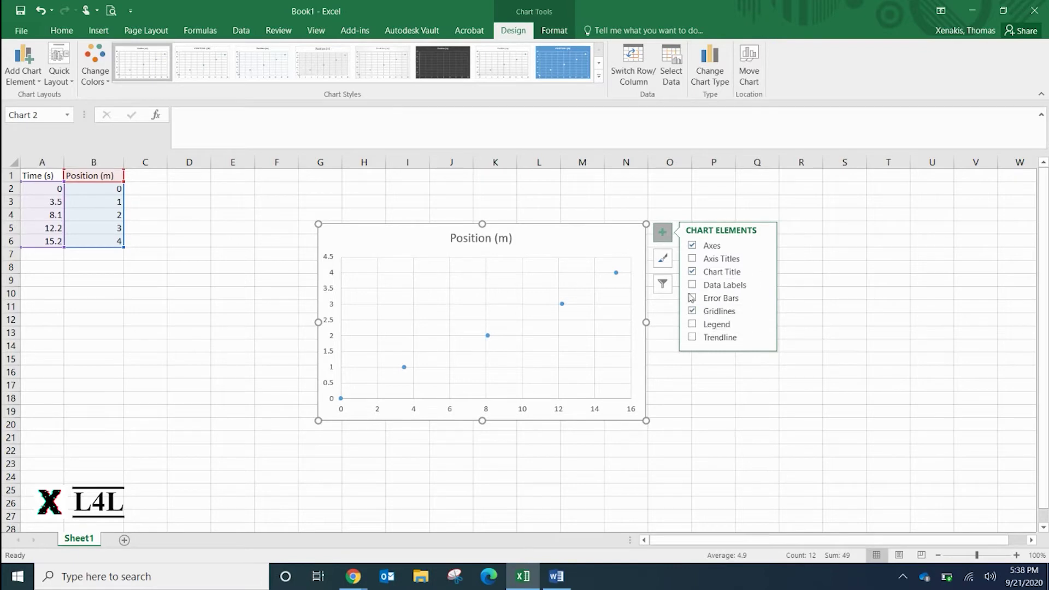
{"action": "left_click", "coordinate": [693, 259]}
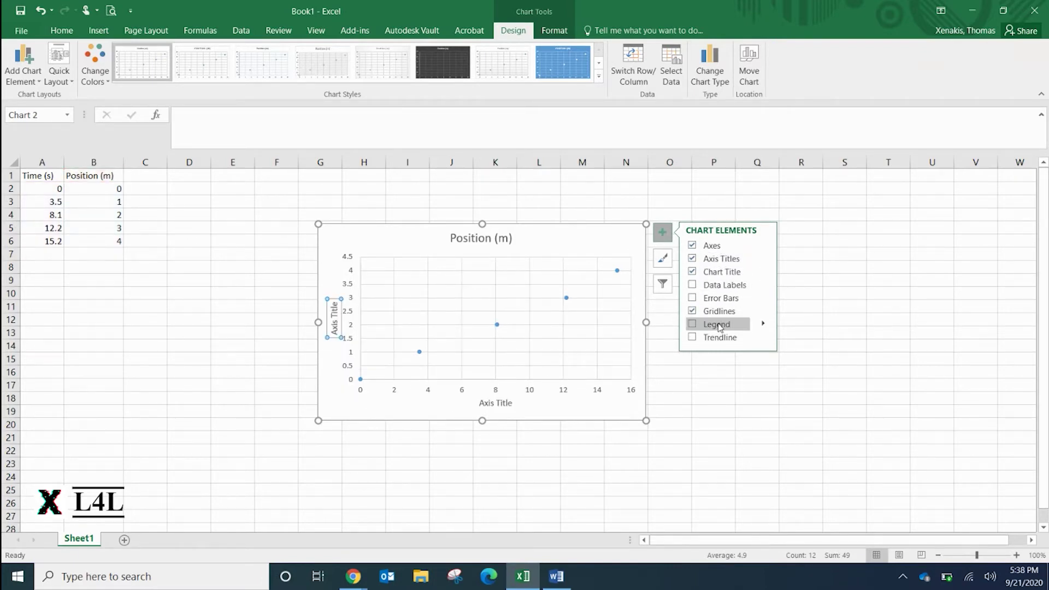
{"action": "left_click", "coordinate": [698, 327]}
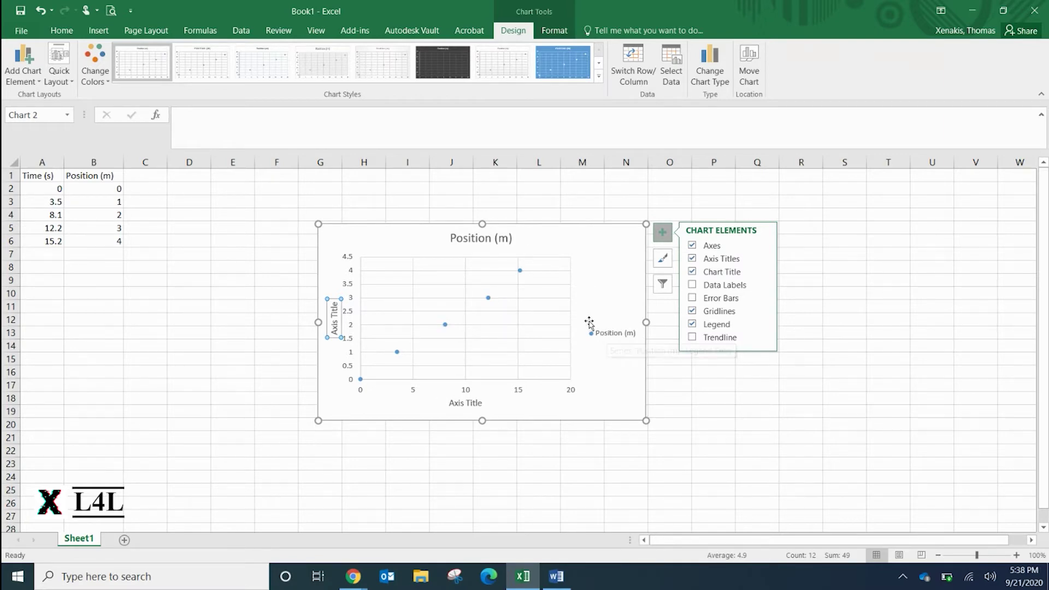
{"action": "left_click", "coordinate": [693, 284]}
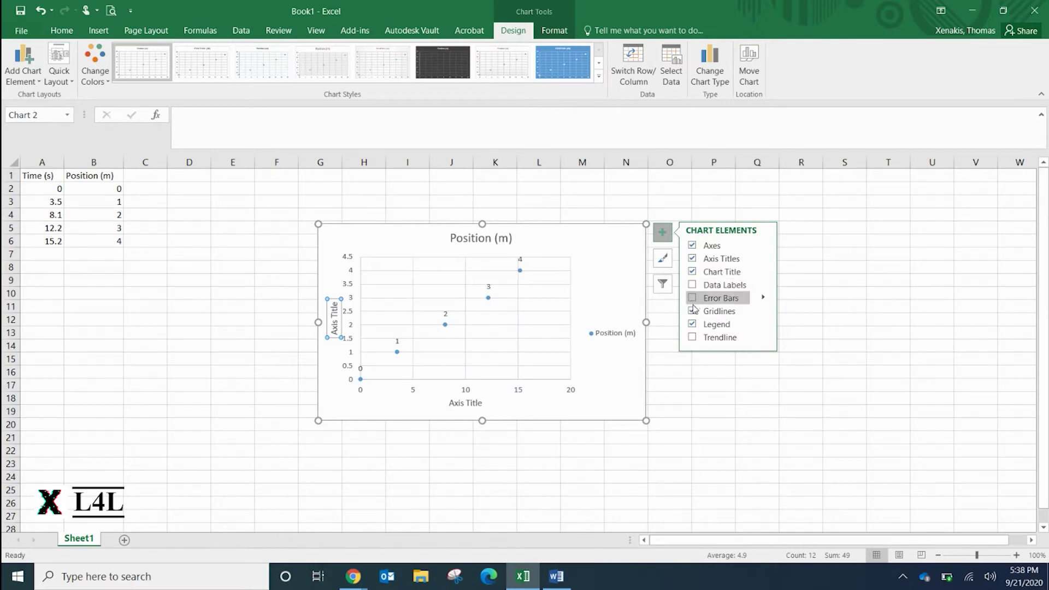
{"action": "left_click", "coordinate": [692, 285]}
{"action": "left_click", "coordinate": [694, 337]}
{"action": "left_click", "coordinate": [693, 337]}
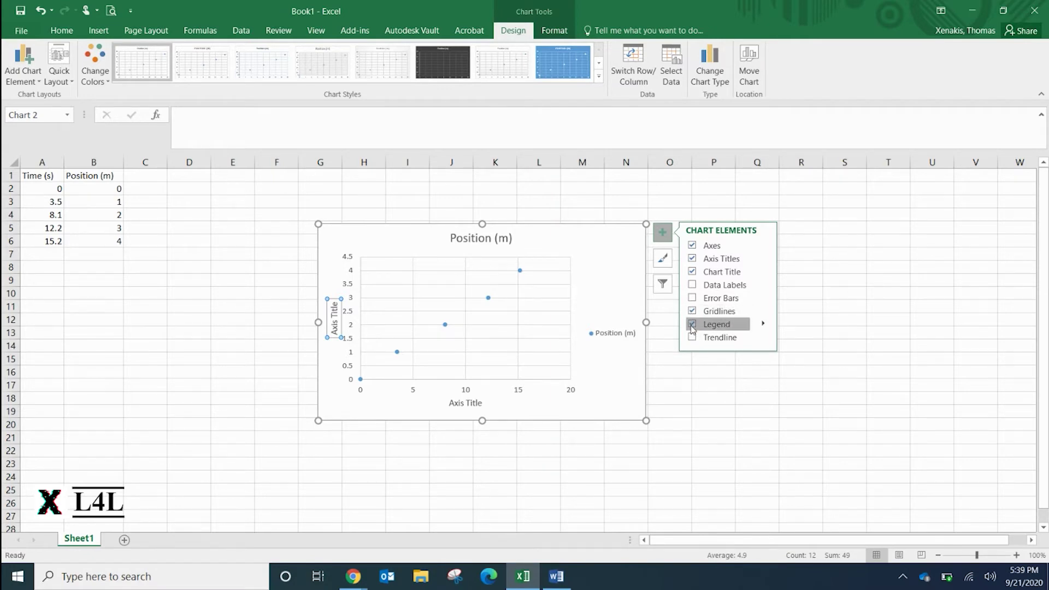
{"action": "left_click", "coordinate": [693, 324]}
{"action": "left_click", "coordinate": [694, 337]}
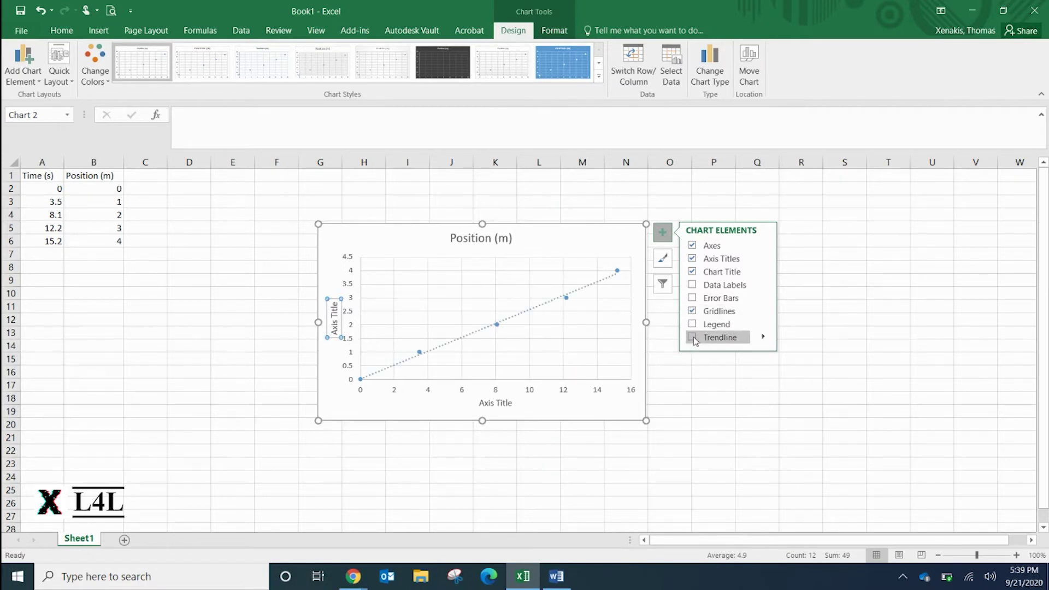
{"action": "left_click", "coordinate": [693, 337]}
{"action": "left_click", "coordinate": [717, 390]}
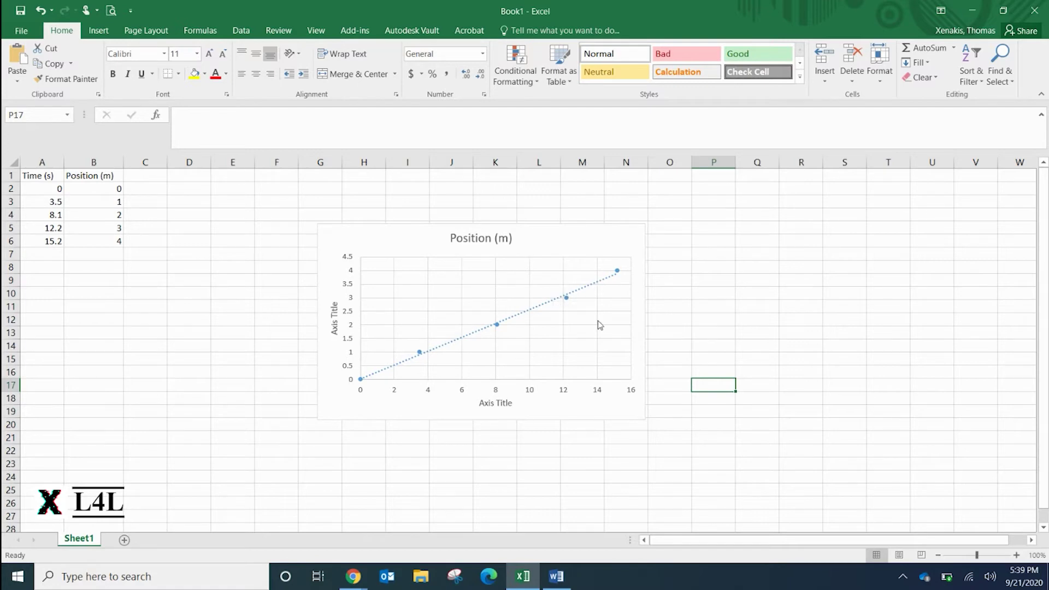
- Replace the chart title with 'Tumble Lab Position vs. Tim'
{"action": "double_click", "coordinate": [481, 239]}
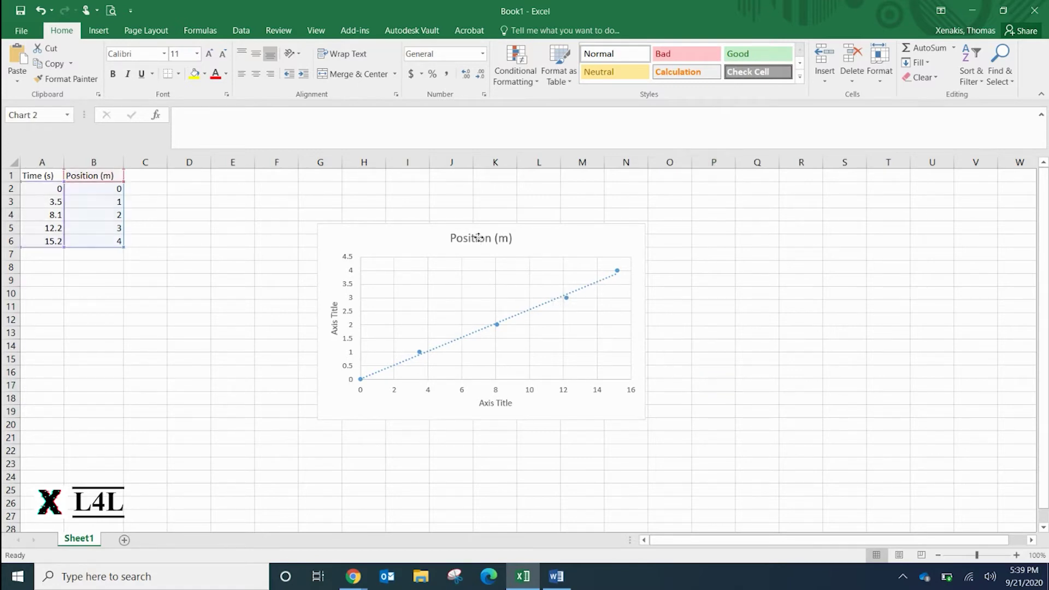
{"action": "left_click", "coordinate": [496, 242]}
{"action": "double_click", "coordinate": [502, 238]}
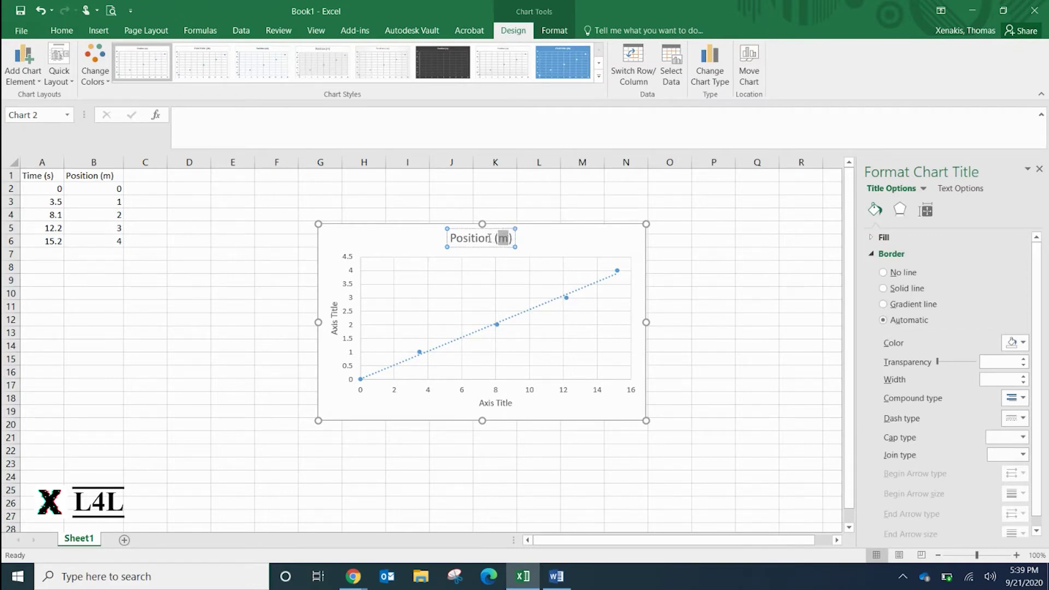
{"action": "triple_click", "coordinate": [489, 240]}
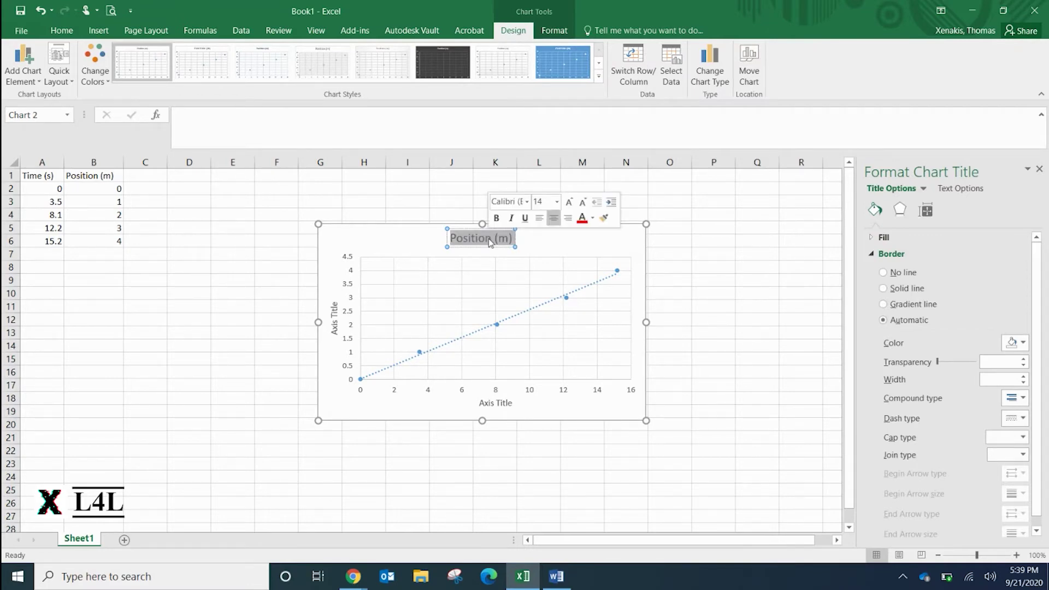
{"action": "type", "text": "Tu"}
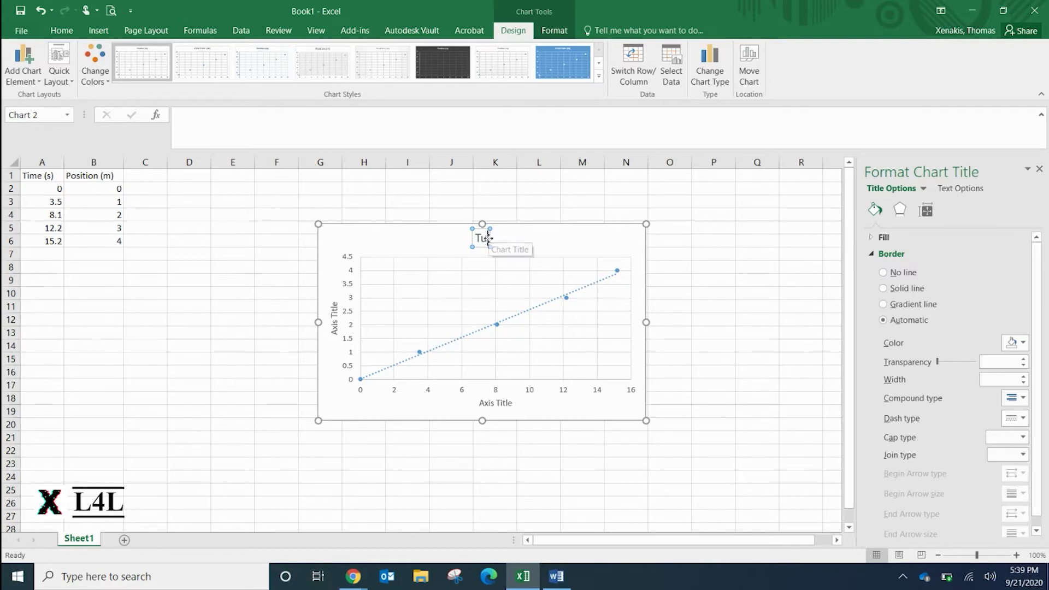
{"action": "type", "text": "mble Lab Posit"}
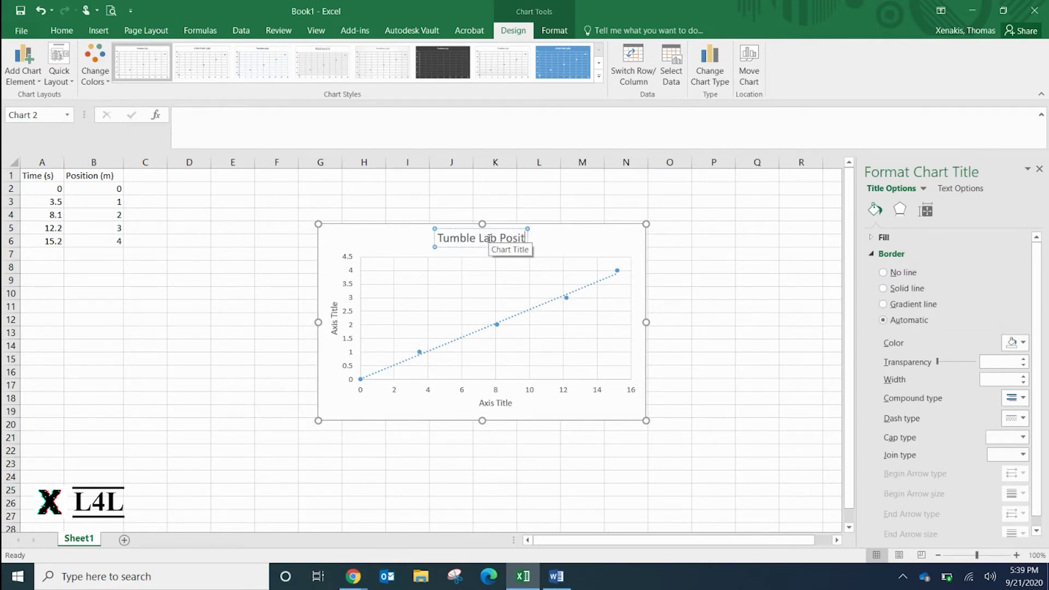
{"action": "type", "text": "ion vs. Tim"}
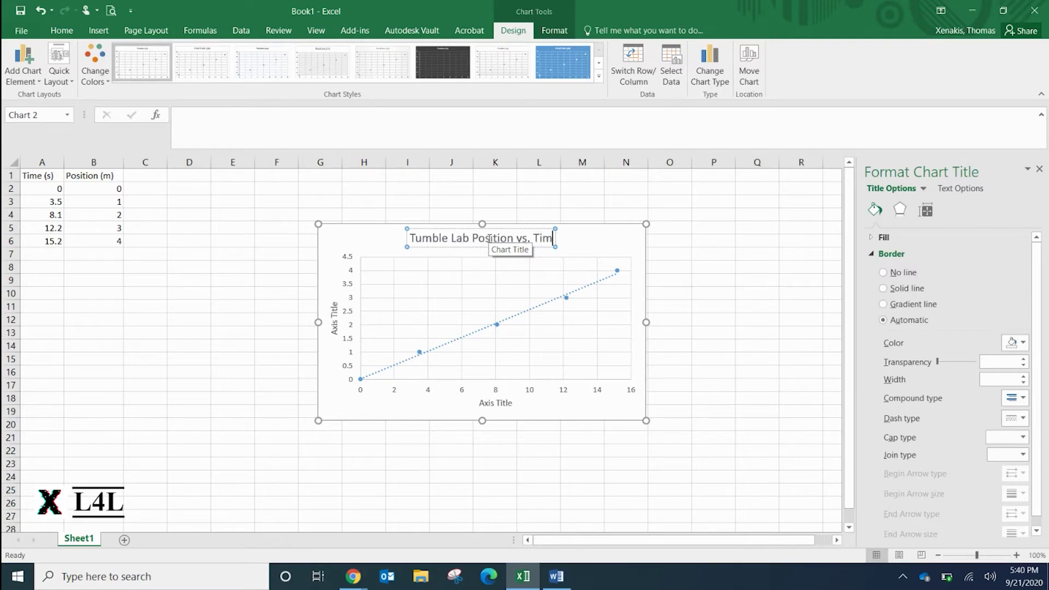
- Title the vertical axis x (m) and the horizontal axis t (s)
{"action": "left_click", "coordinate": [335, 327]}
{"action": "left_click", "coordinate": [335, 325]}
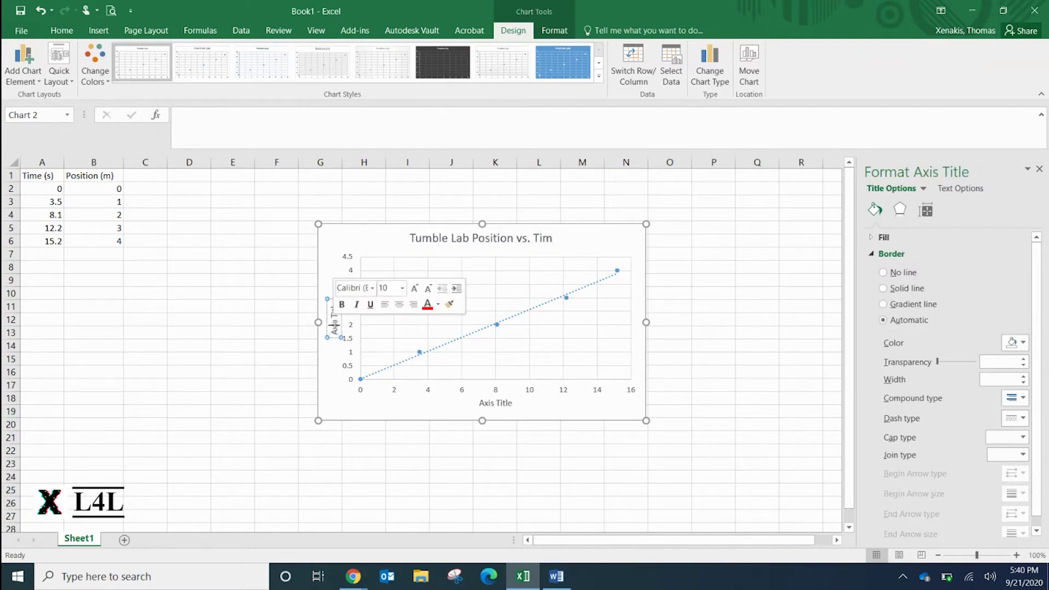
{"action": "triple_click", "coordinate": [335, 327]}
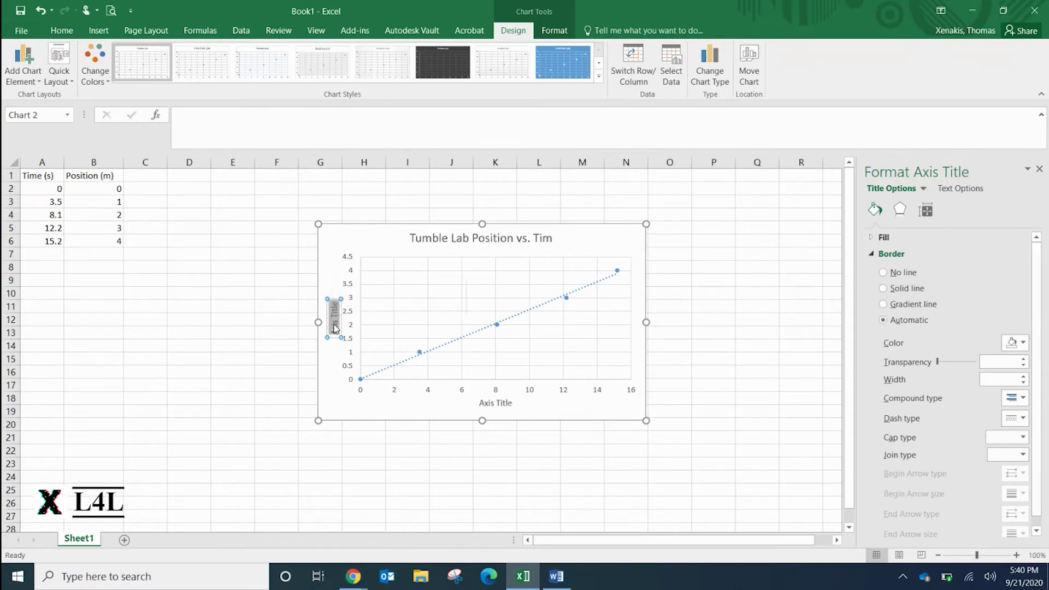
{"action": "key", "text": "BackSpace"}
{"action": "type", "text": "(m)"}
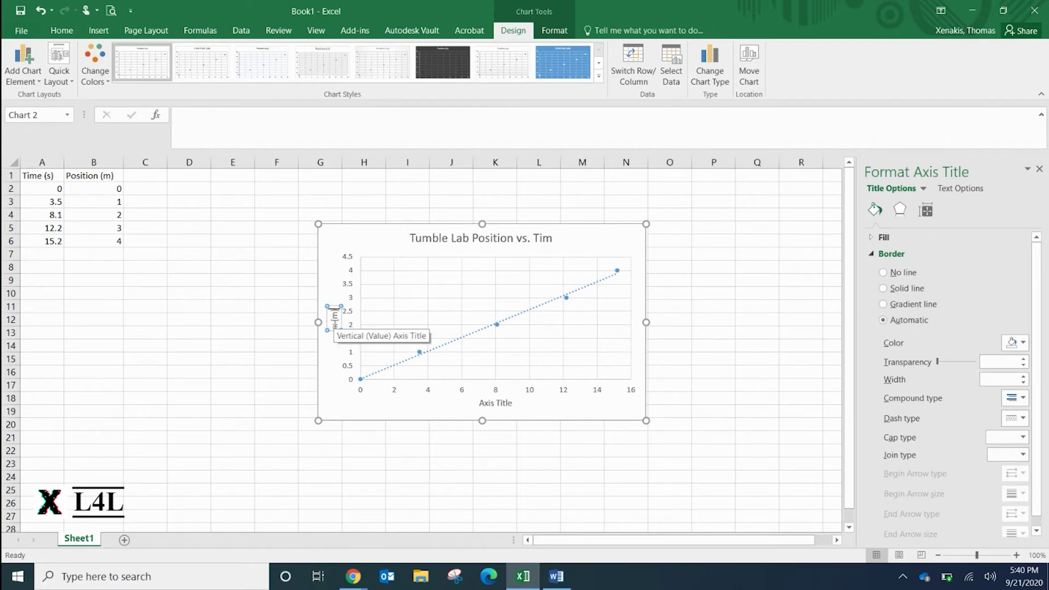
{"action": "left_click", "coordinate": [496, 403]}
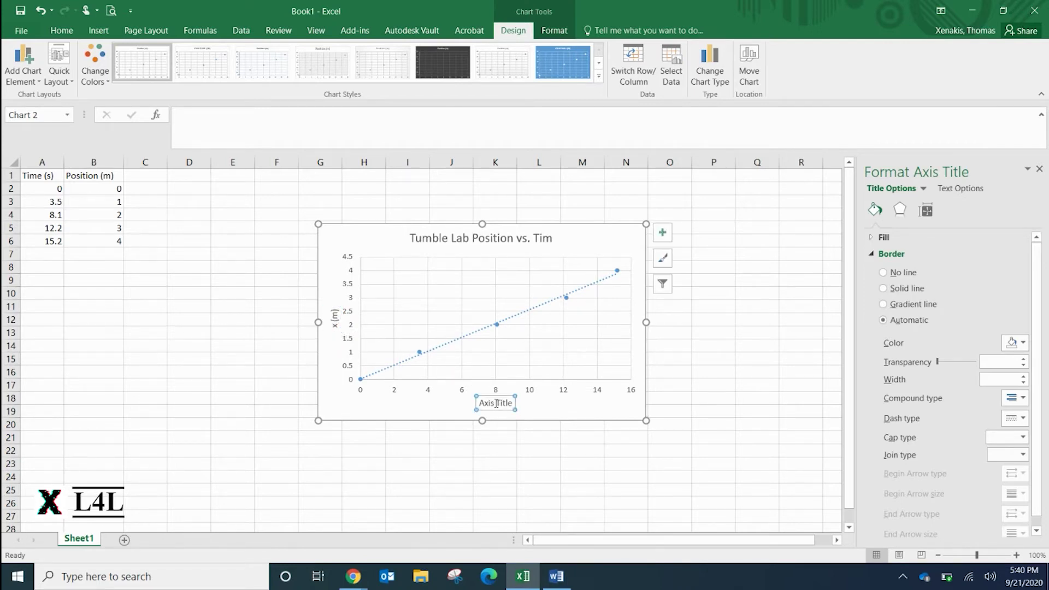
{"action": "triple_click", "coordinate": [496, 403]}
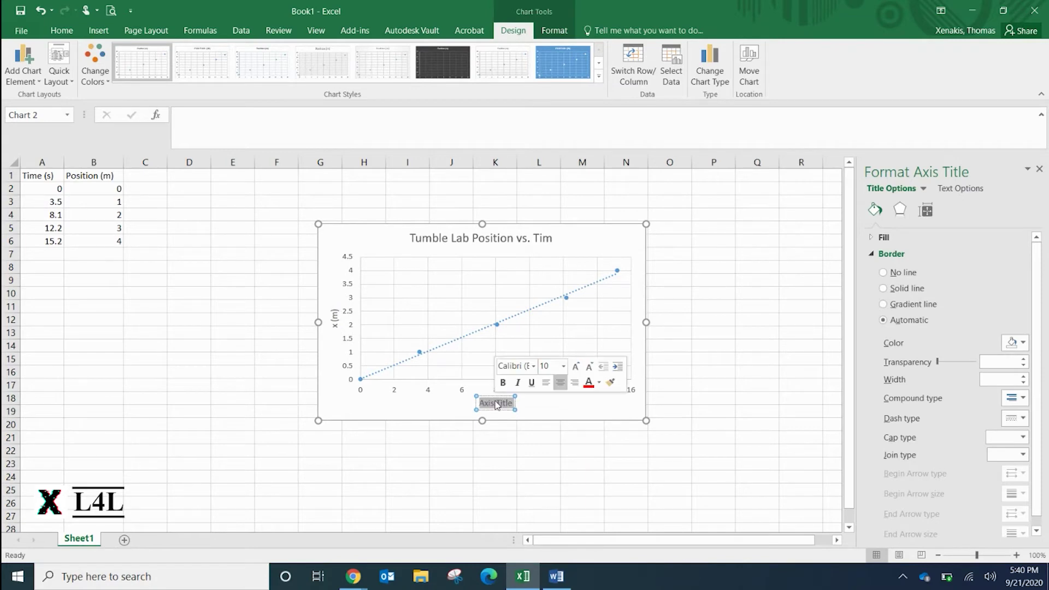
{"action": "key", "text": "BackSpace"}
{"action": "type", "text": "t (s)"}
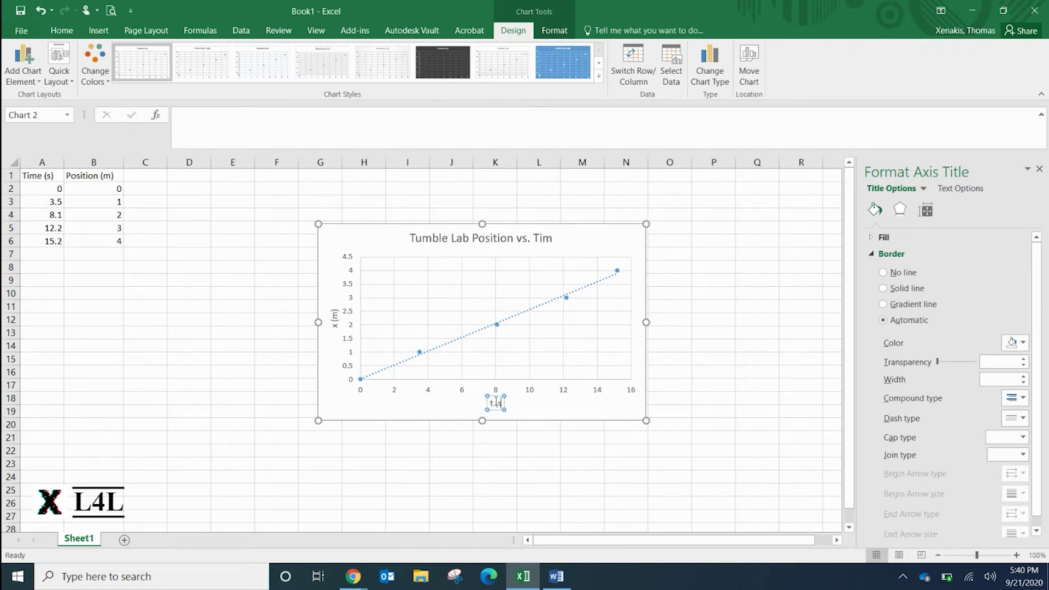
- Show the trendline equation y = 0.2547x + 0.0137 and drag its label above the line
{"action": "left_click", "coordinate": [621, 474]}
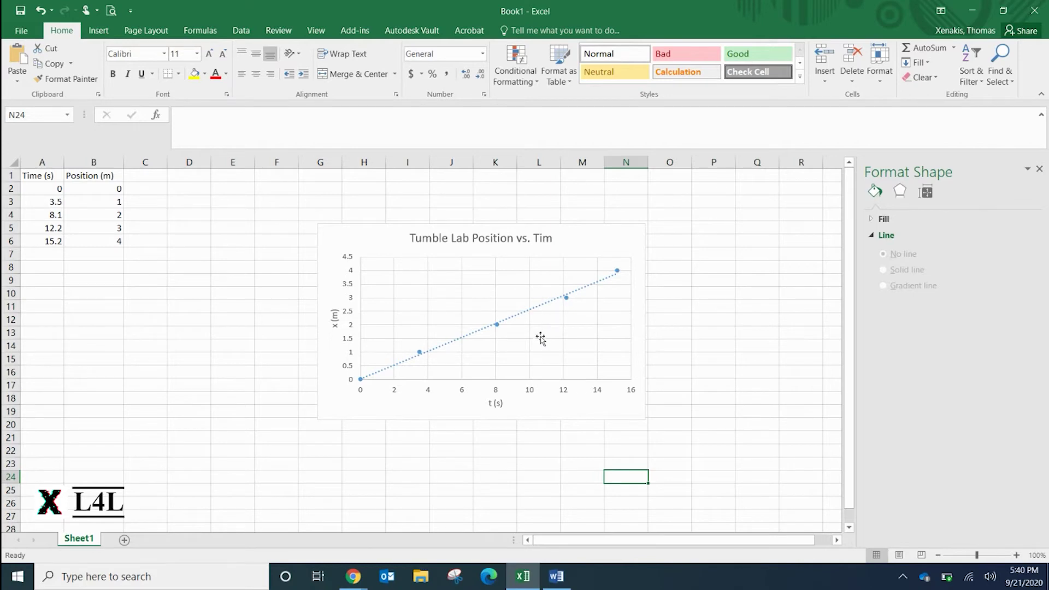
{"action": "left_click", "coordinate": [517, 315]}
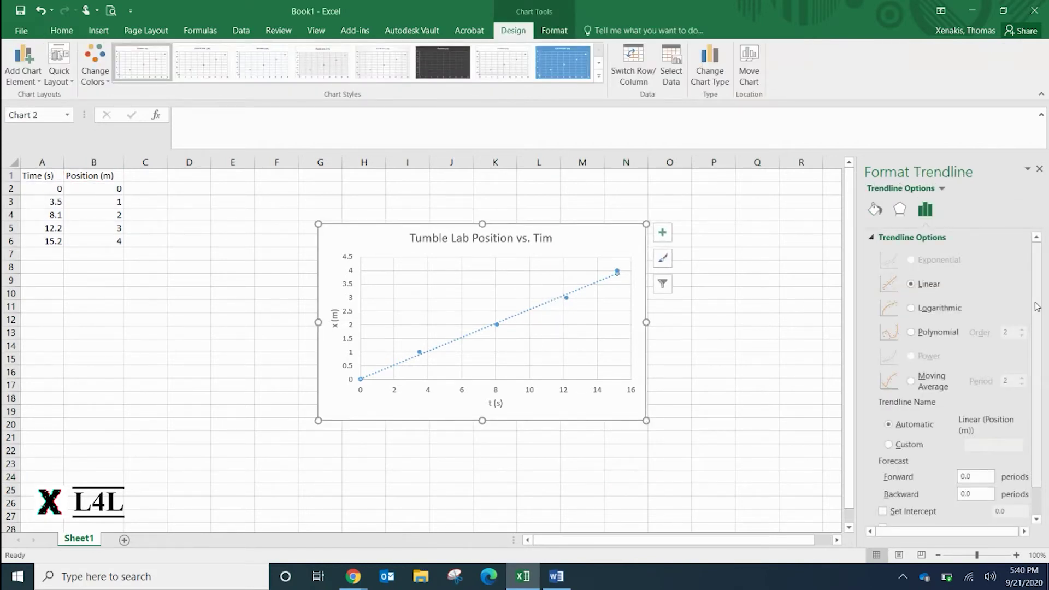
{"action": "scroll", "coordinate": [981, 354], "scroll_direction": "down", "scroll_amount": 1}
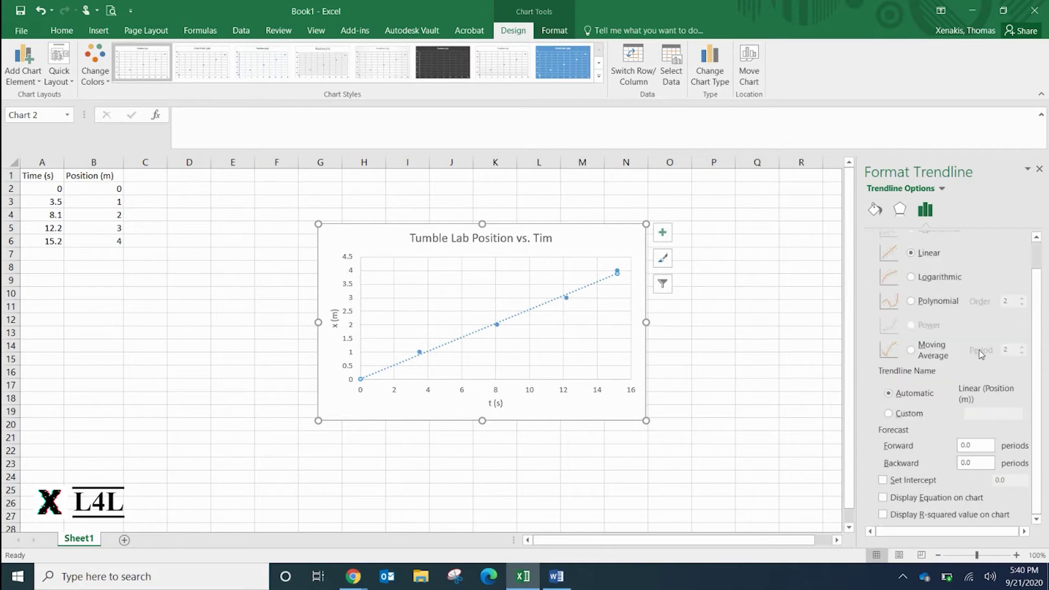
{"action": "scroll", "coordinate": [965, 310], "scroll_direction": "up", "scroll_amount": 1}
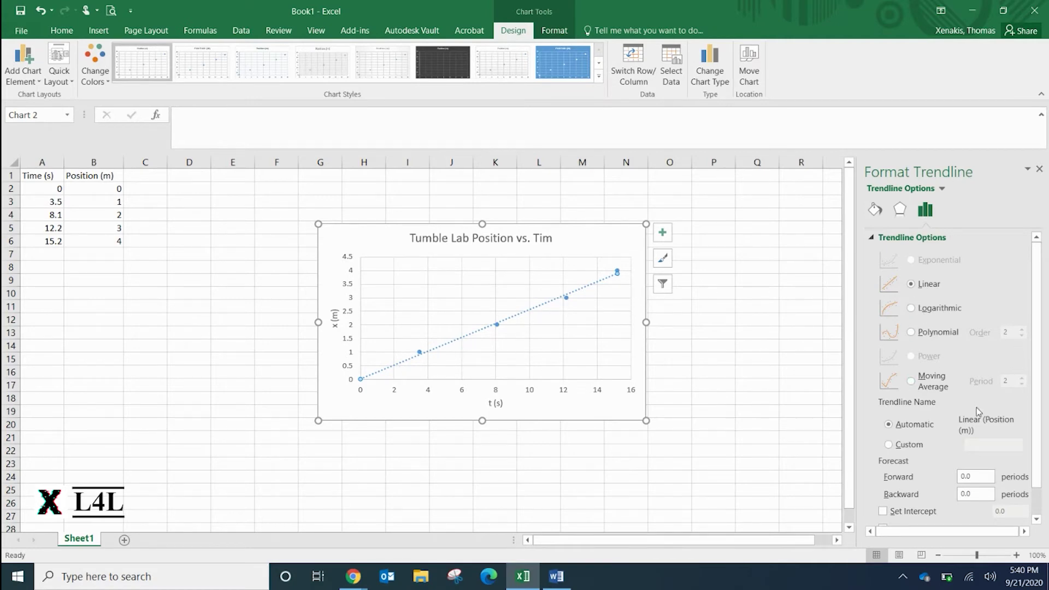
{"action": "scroll", "coordinate": [964, 349], "scroll_direction": "down", "scroll_amount": 1}
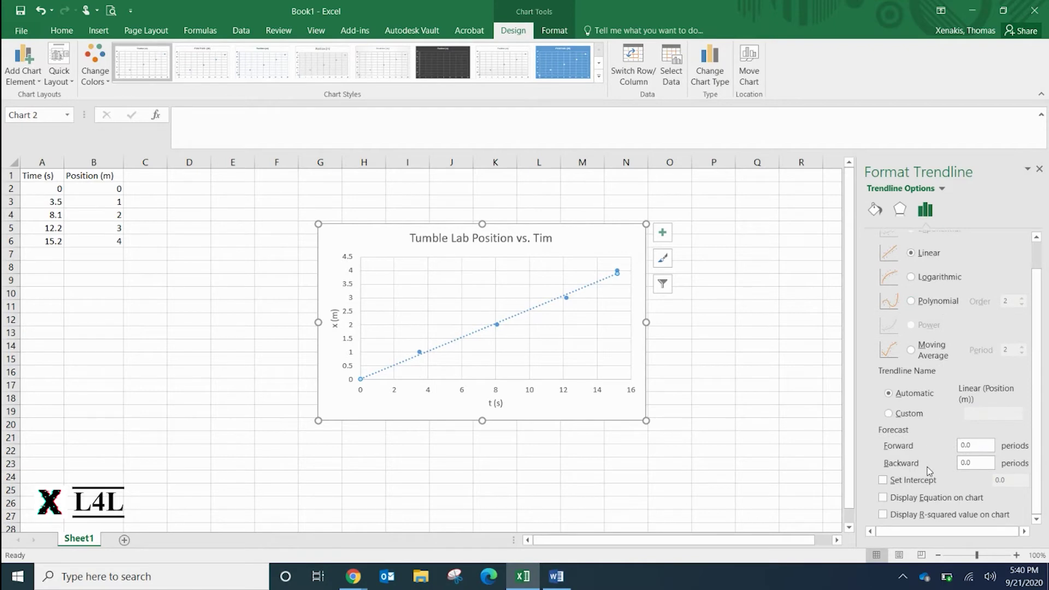
{"action": "left_click", "coordinate": [884, 498]}
{"action": "left_click_drag", "start_coordinate": [555, 275], "coordinate": [459, 281]}
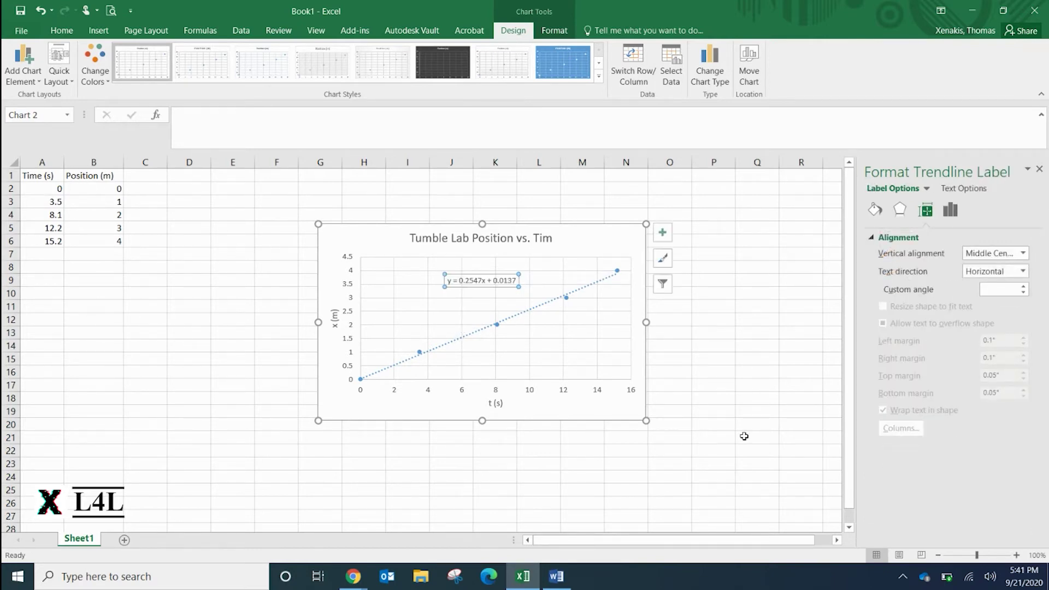
{"action": "left_click", "coordinate": [713, 375]}
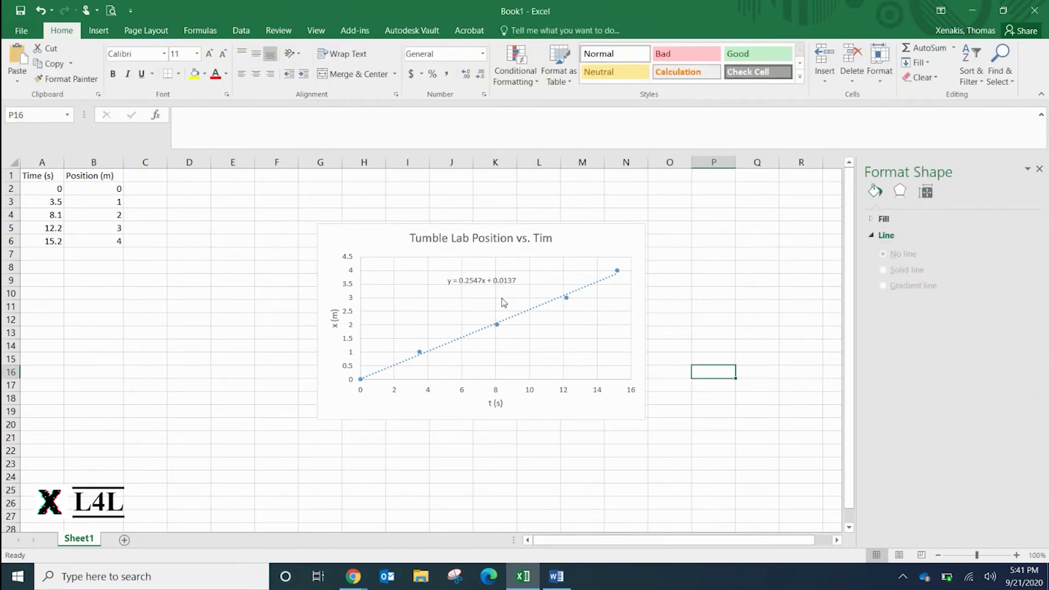
{"action": "left_click", "coordinate": [489, 280]}
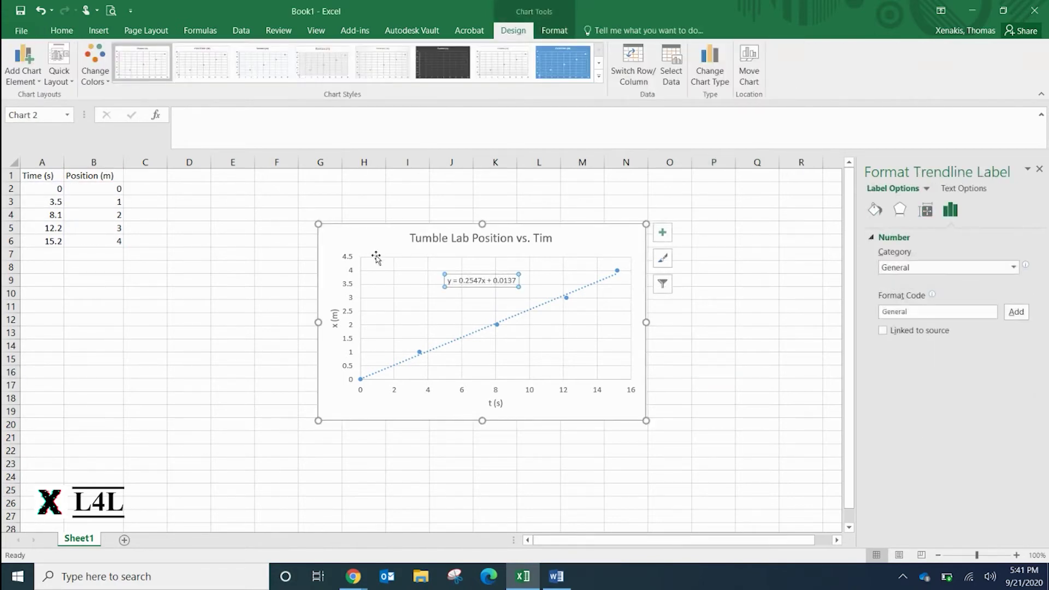
{"action": "left_click", "coordinate": [66, 32]}
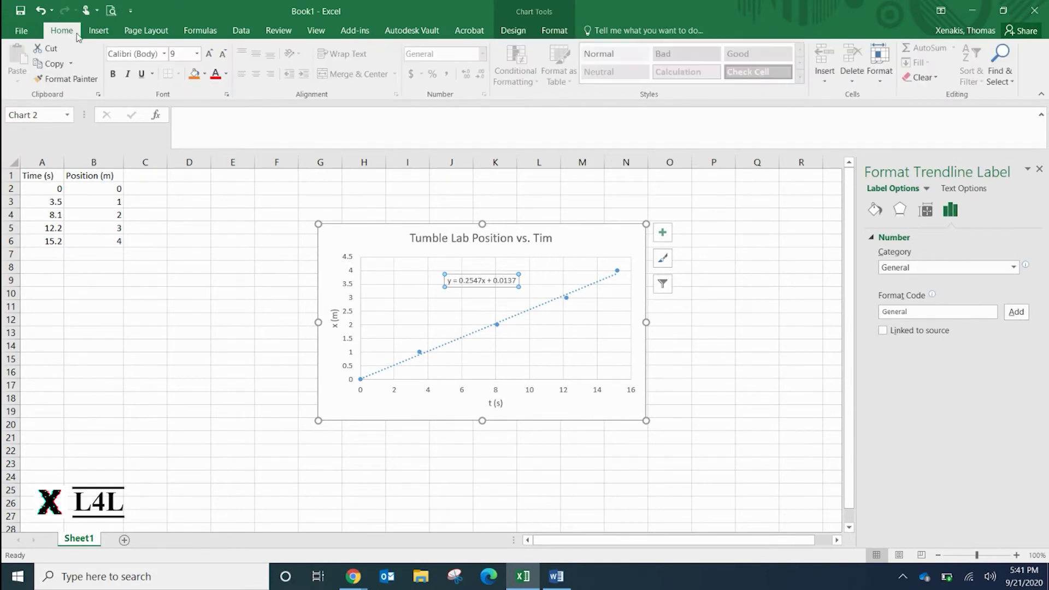
- Set the trendline equation label's font size to 12
{"action": "left_click", "coordinate": [197, 54]}
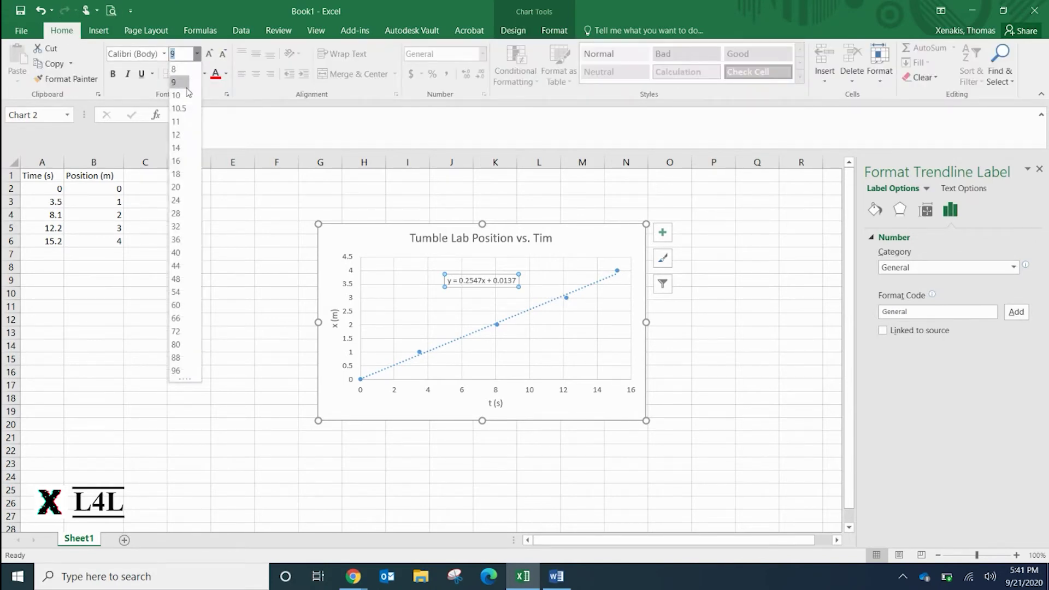
{"action": "left_click", "coordinate": [178, 136]}
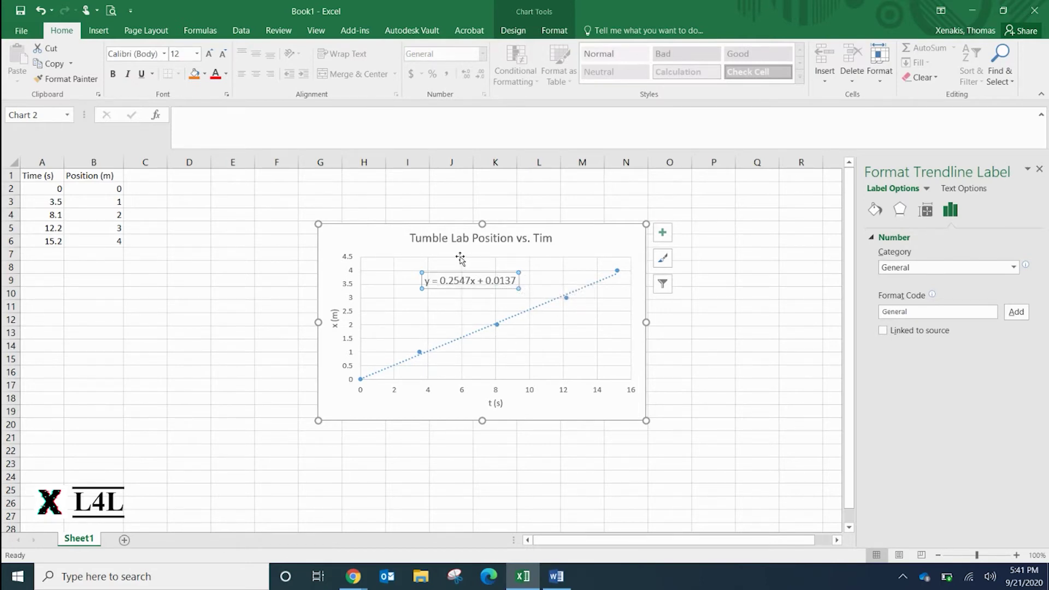
{"action": "left_click", "coordinate": [775, 358]}
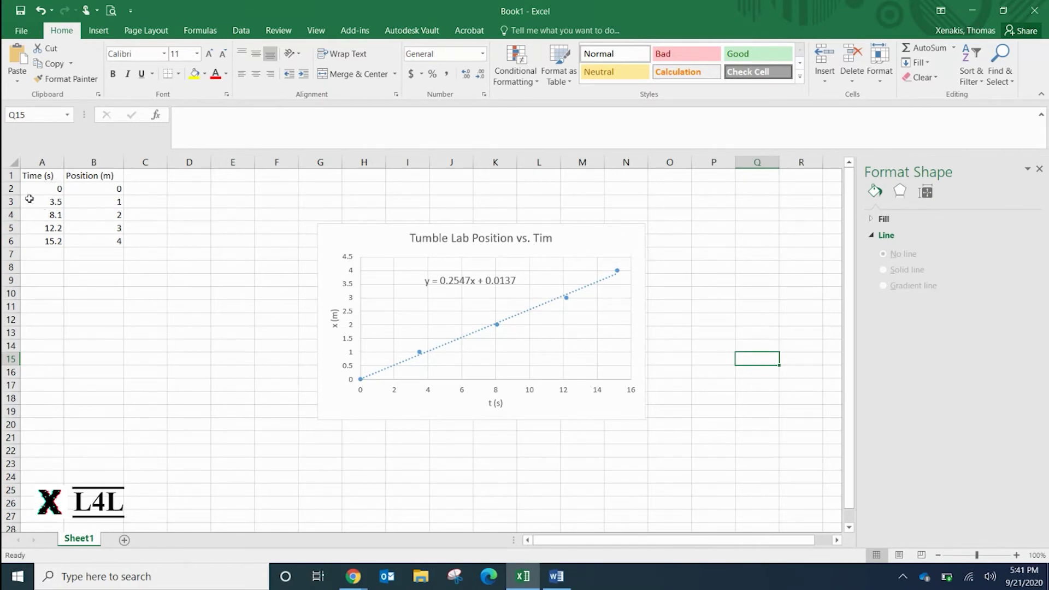
{"action": "left_click", "coordinate": [594, 242]}
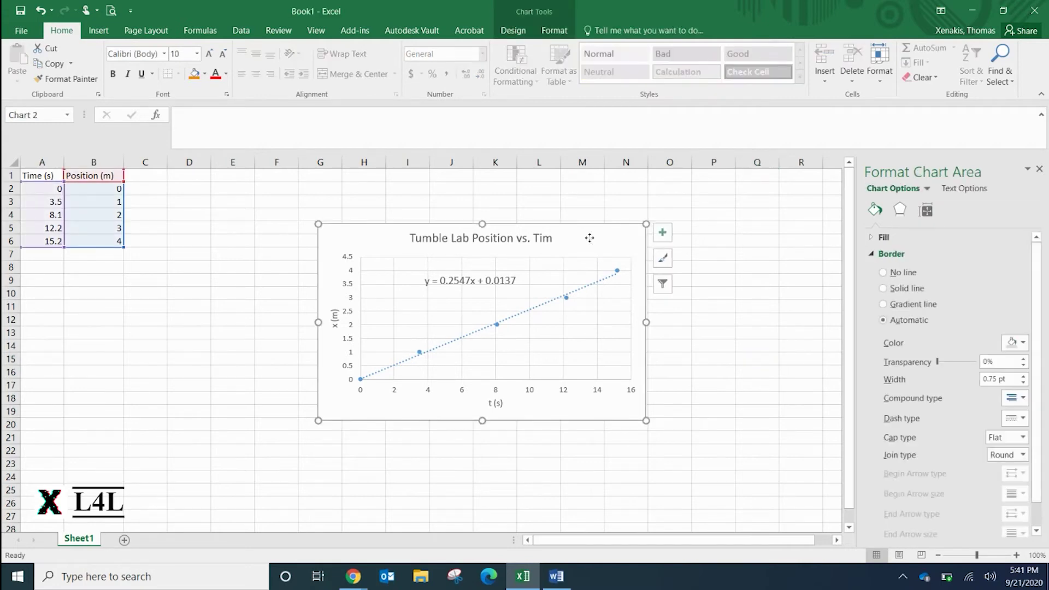
{"action": "right_click", "coordinate": [588, 238]}
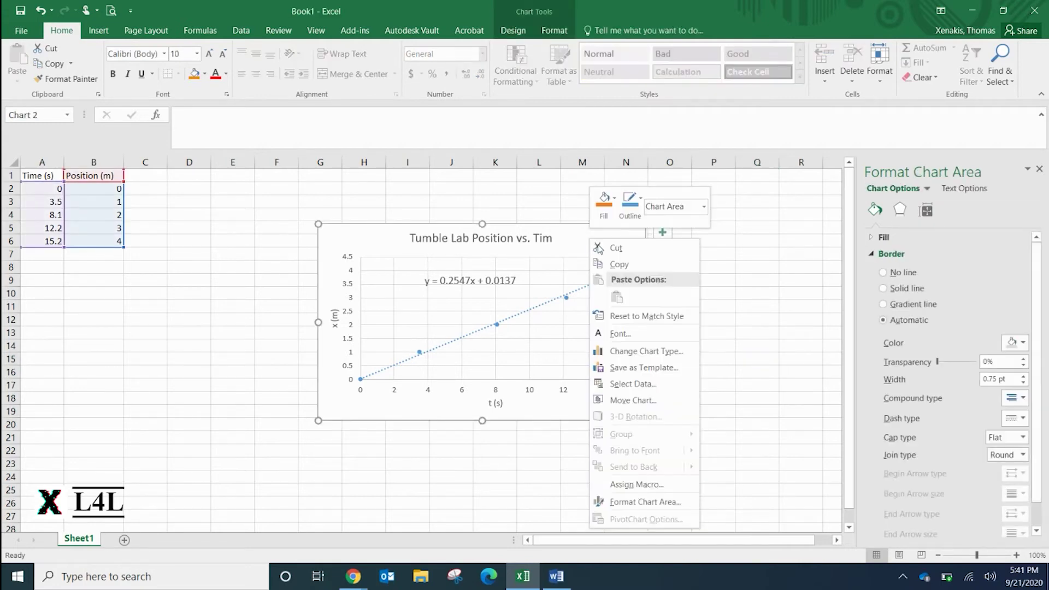
{"action": "left_click", "coordinate": [633, 385]}
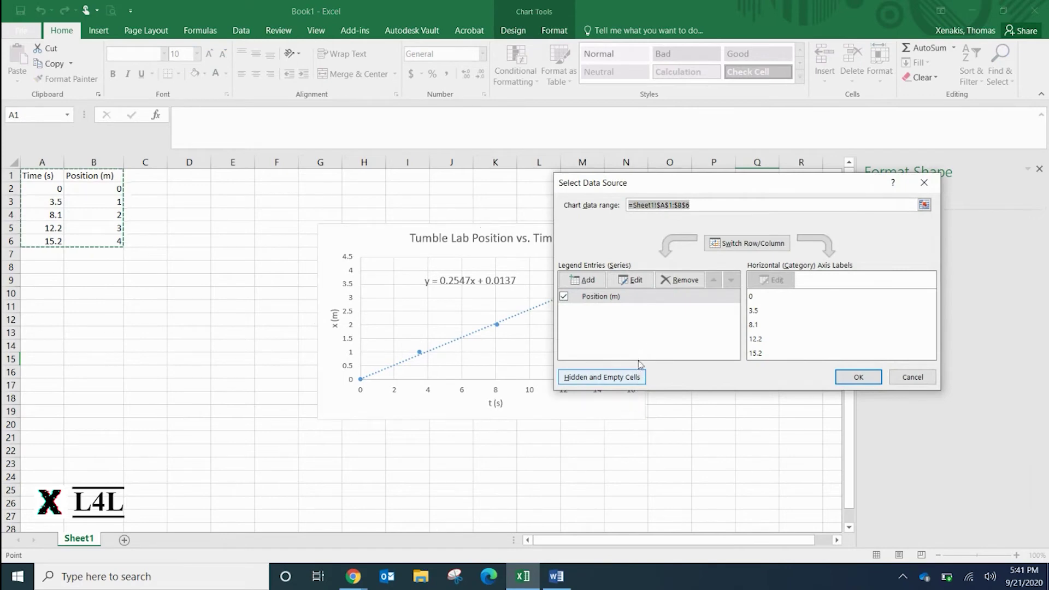
{"action": "left_click", "coordinate": [635, 281]}
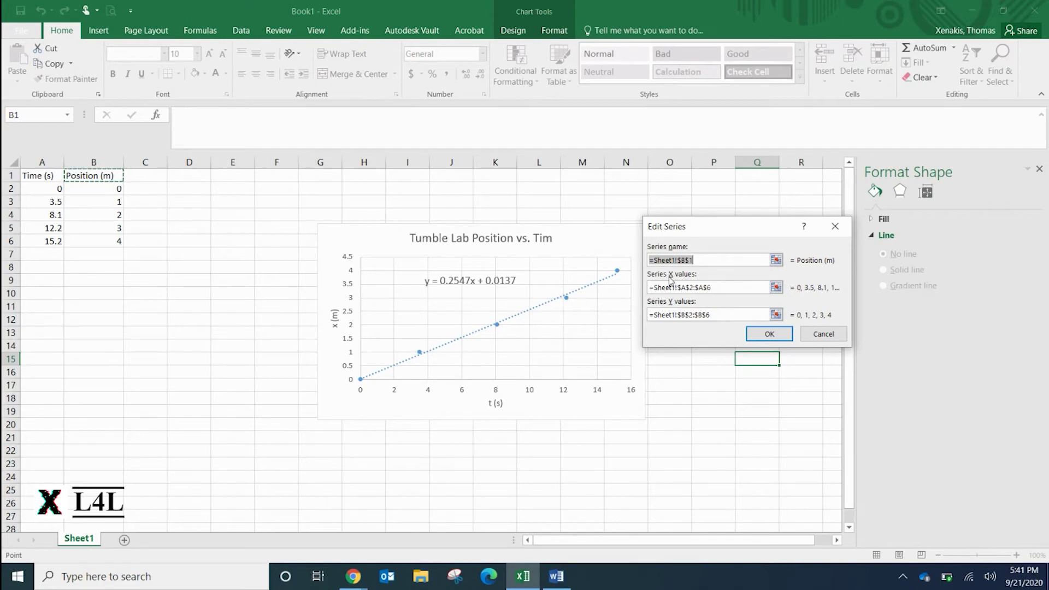
{"action": "left_click", "coordinate": [776, 288]}
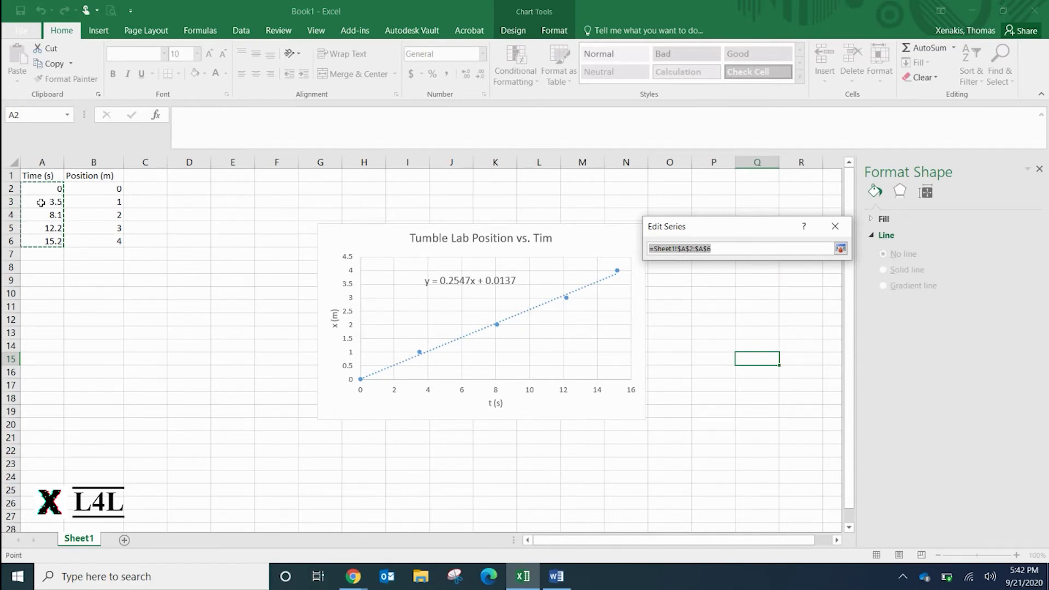
{"action": "left_click", "coordinate": [91, 270]}
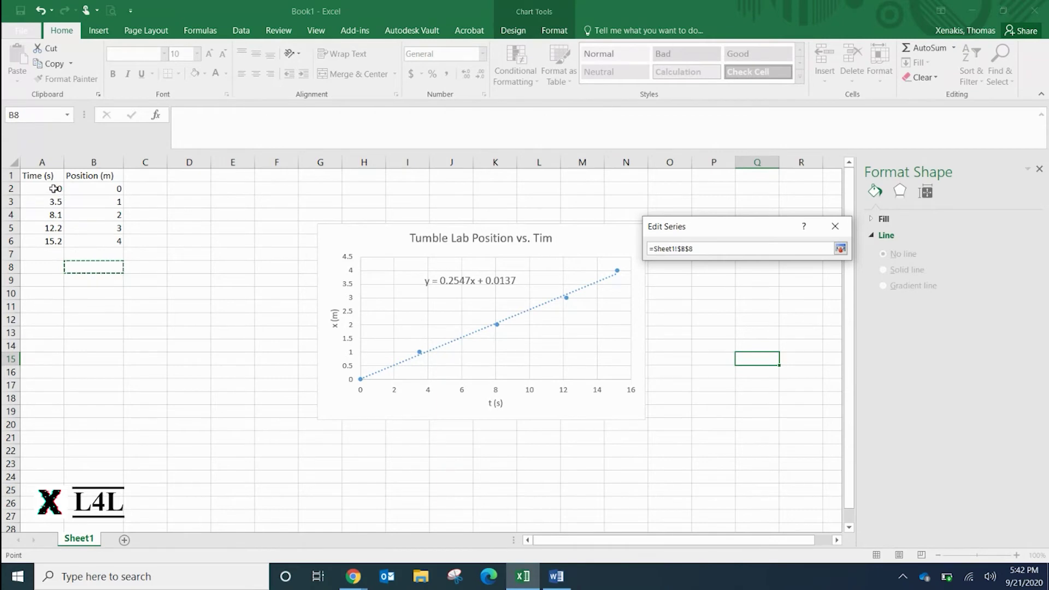
{"action": "left_click_drag", "start_coordinate": [53, 189], "coordinate": [55, 238]}
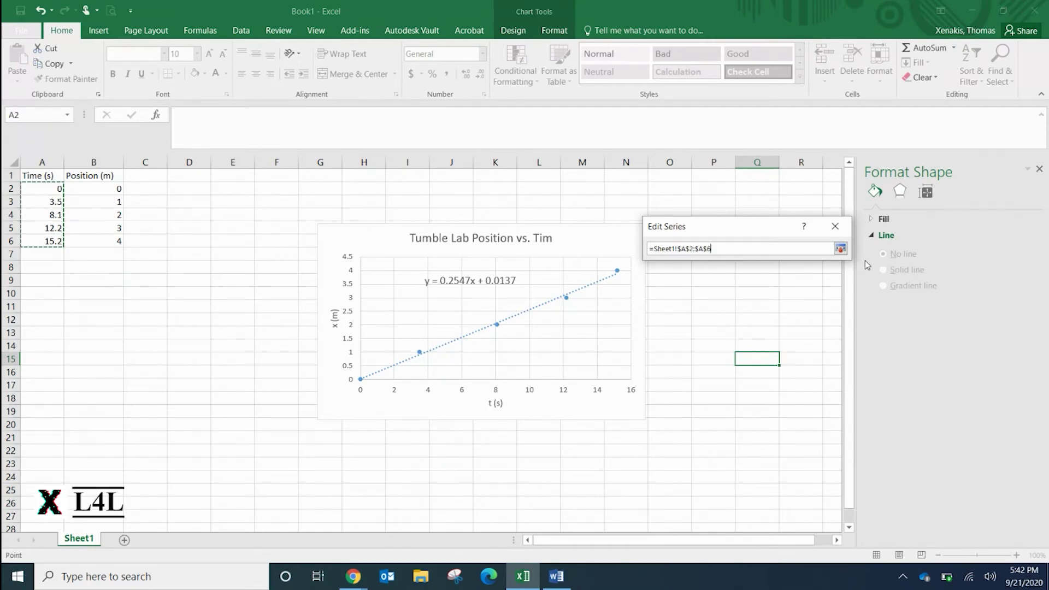
{"action": "left_click", "coordinate": [840, 248]}
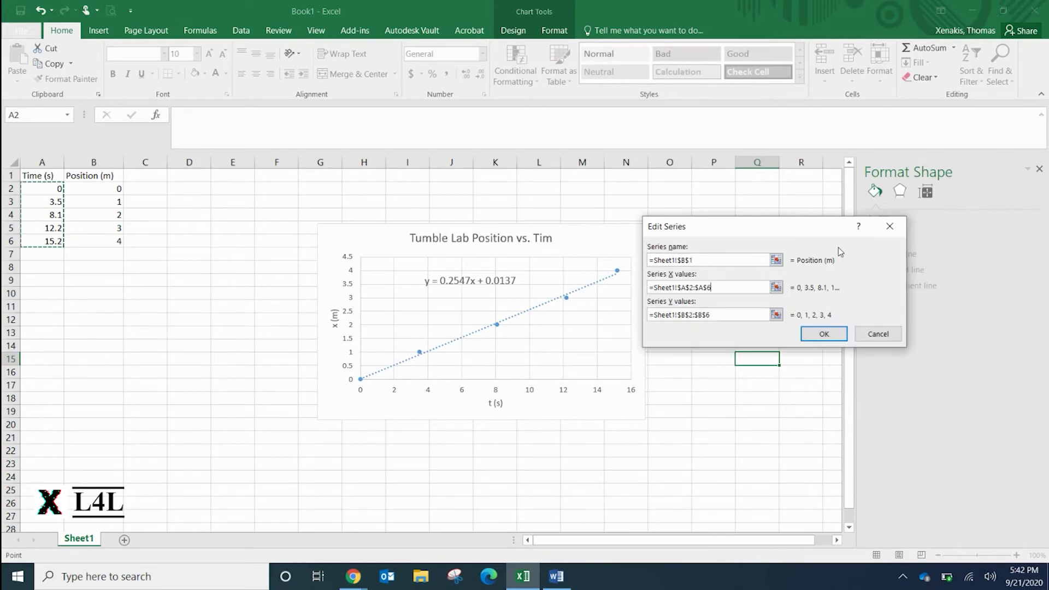
{"action": "left_click", "coordinate": [826, 336]}
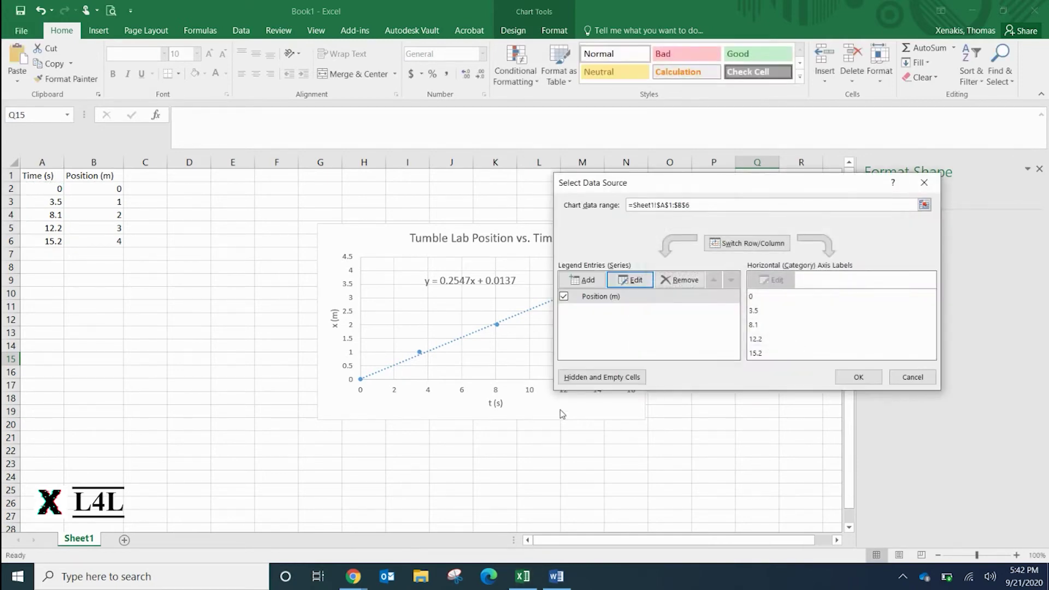
{"action": "left_click", "coordinate": [858, 378]}
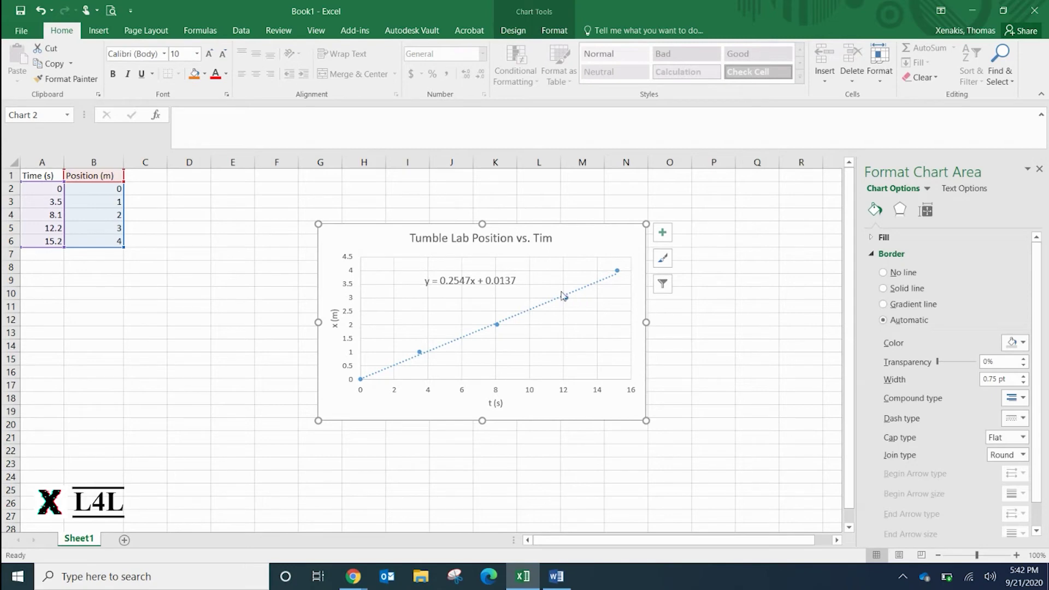
- Change the trendline from dotted to a solid red line
{"action": "left_click", "coordinate": [548, 308]}
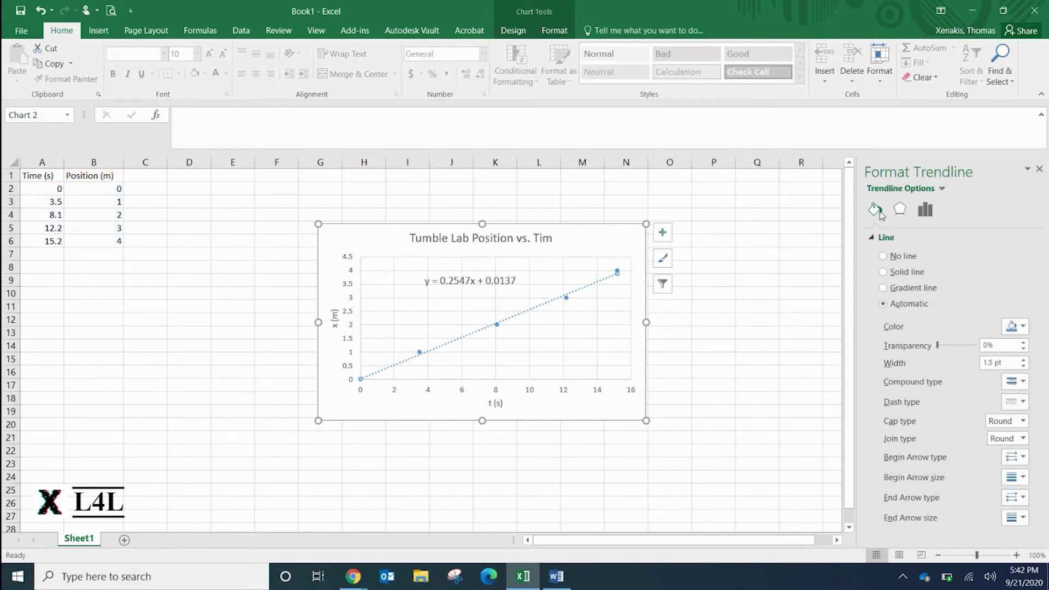
{"action": "left_click", "coordinate": [925, 213]}
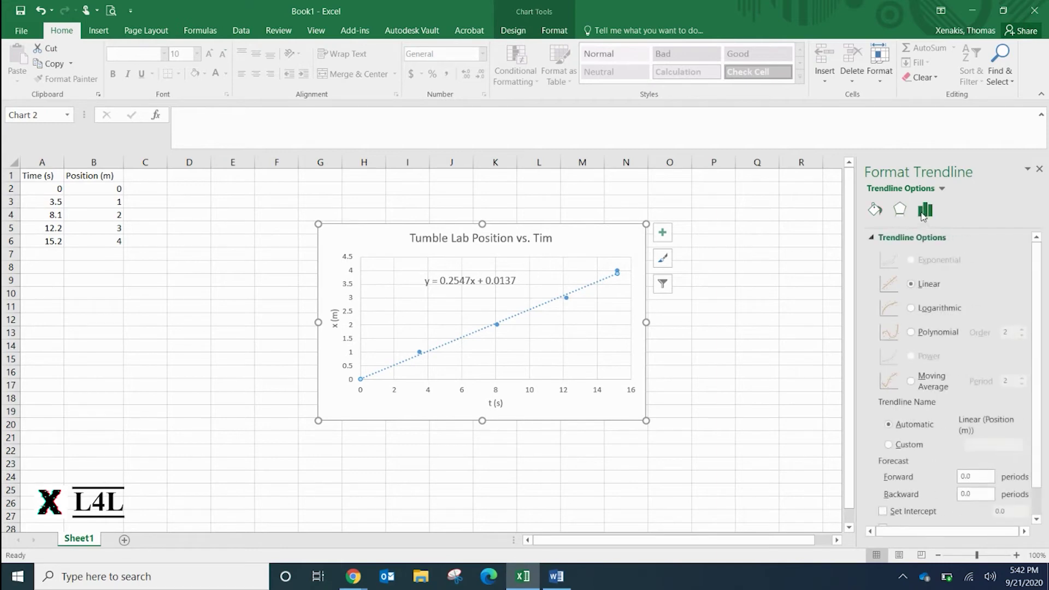
{"action": "left_click", "coordinate": [875, 210]}
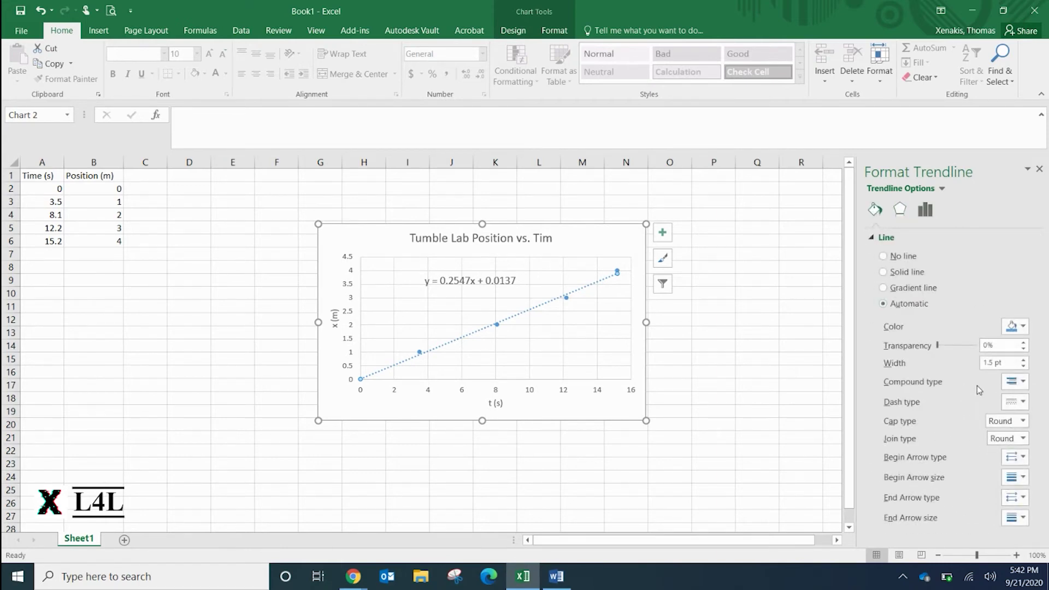
{"action": "left_click", "coordinate": [1023, 402]}
{"action": "left_click", "coordinate": [999, 420]}
{"action": "left_click", "coordinate": [1024, 328]}
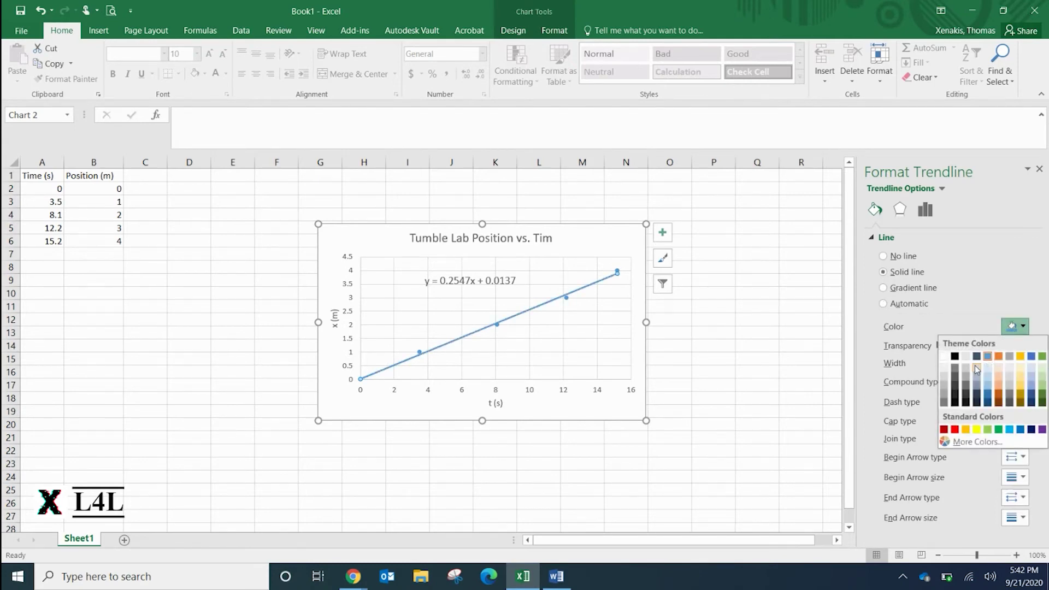
{"action": "left_click", "coordinate": [955, 430]}
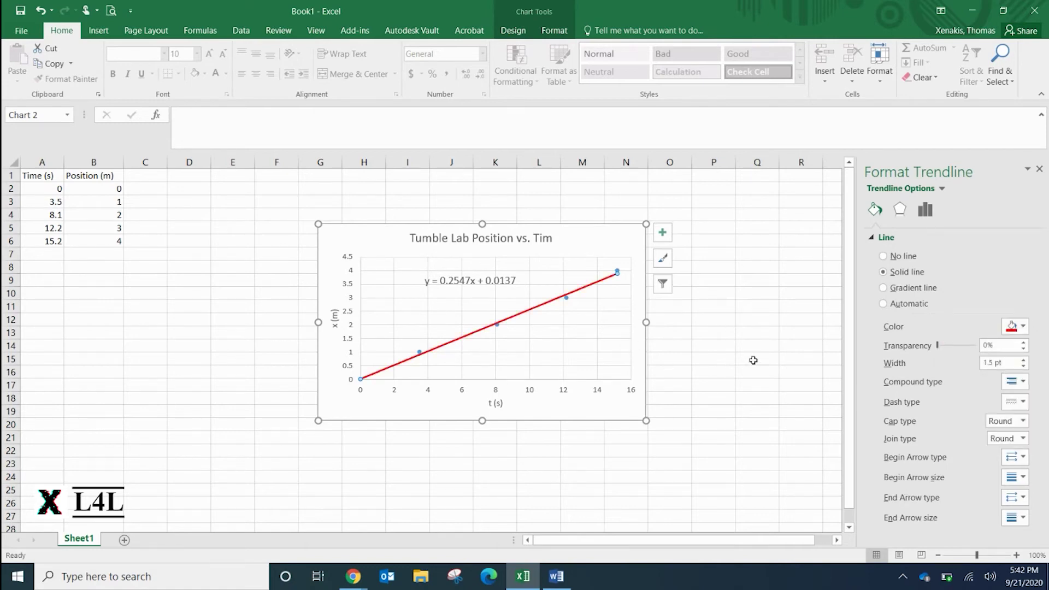
- Copy the whole chart to the clipboard for Word
{"action": "left_click", "coordinate": [712, 347]}
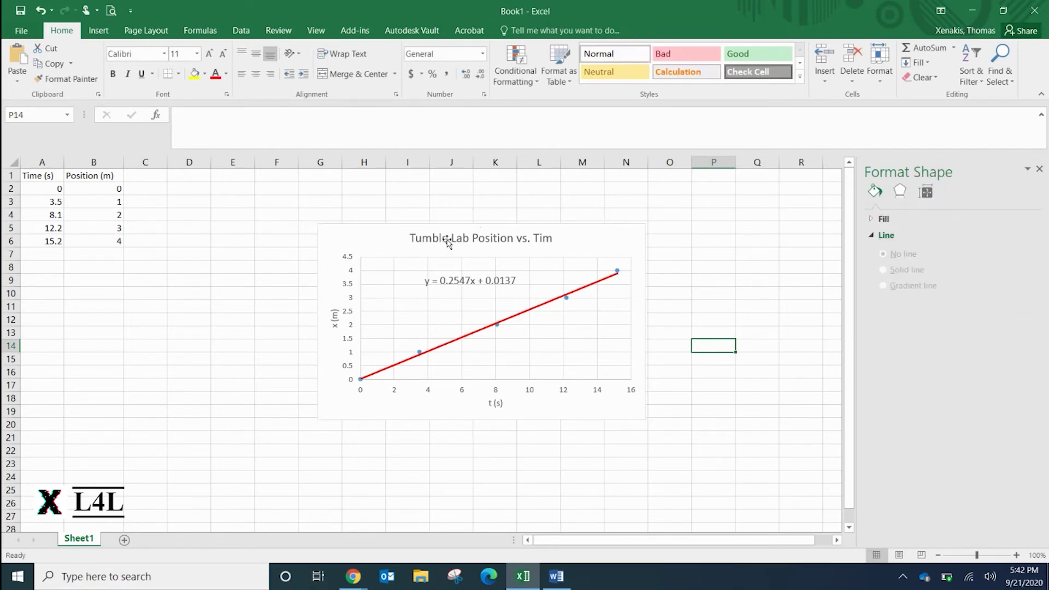
{"action": "left_click", "coordinate": [358, 244]}
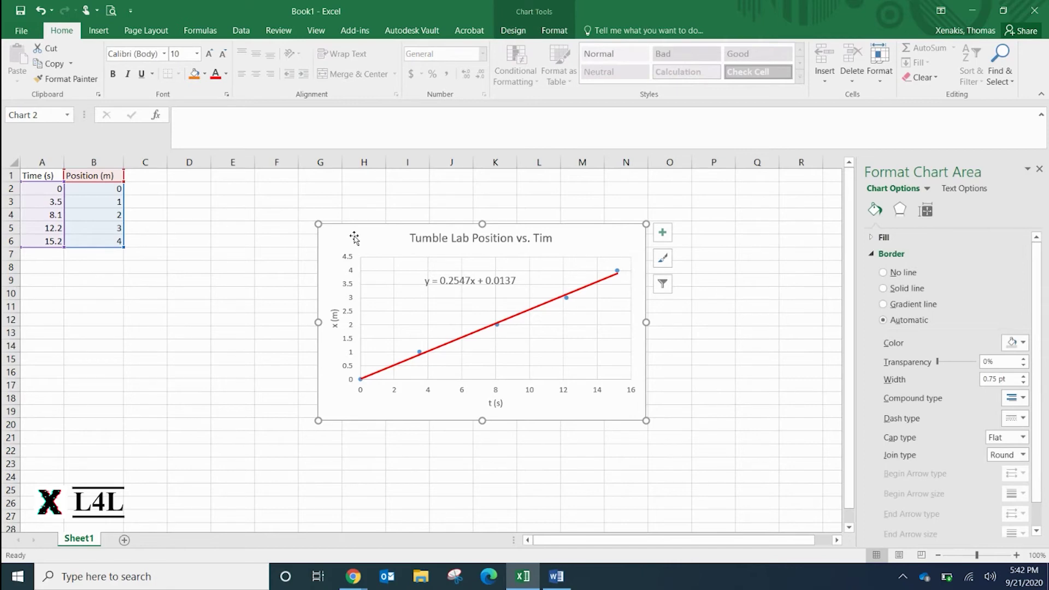
{"action": "key", "text": "ctrl+c"}
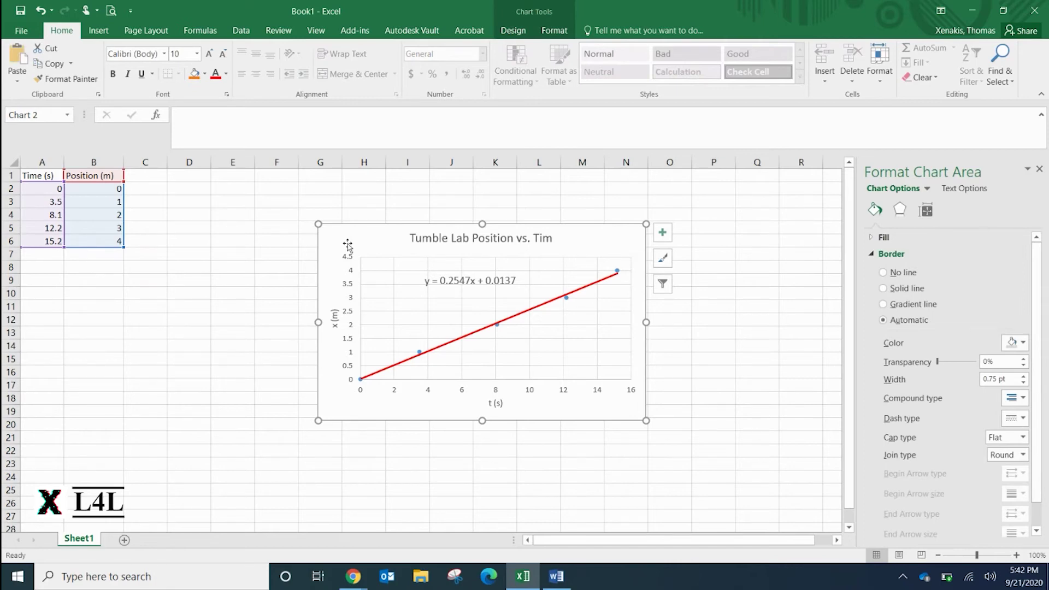
{"action": "left_click", "coordinate": [557, 579]}
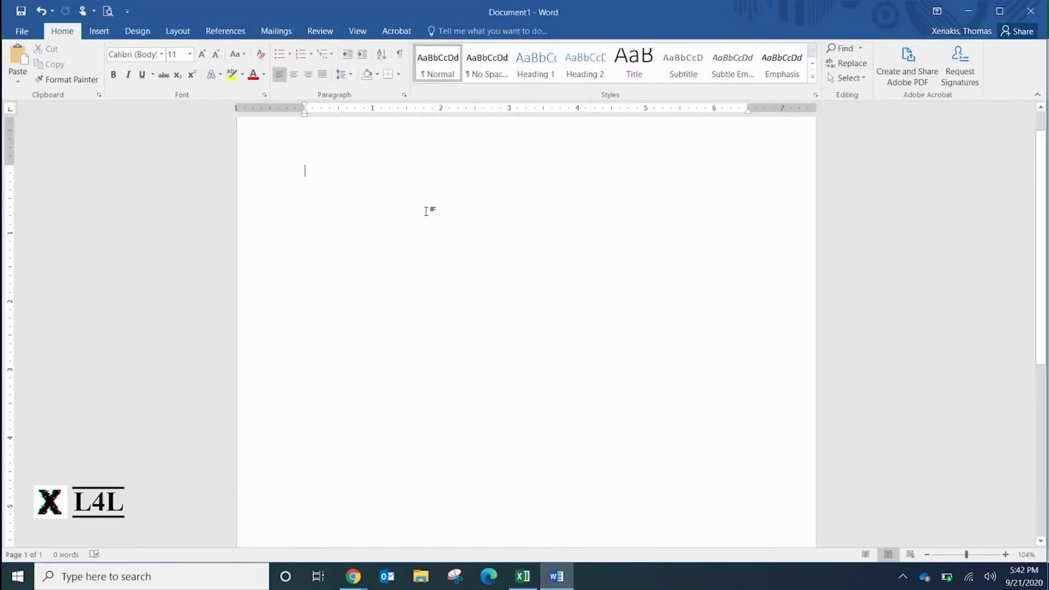
- Trial-paste the chart into Word as an embedded workbook, then undo the paste
{"action": "right_click", "coordinate": [357, 193]}
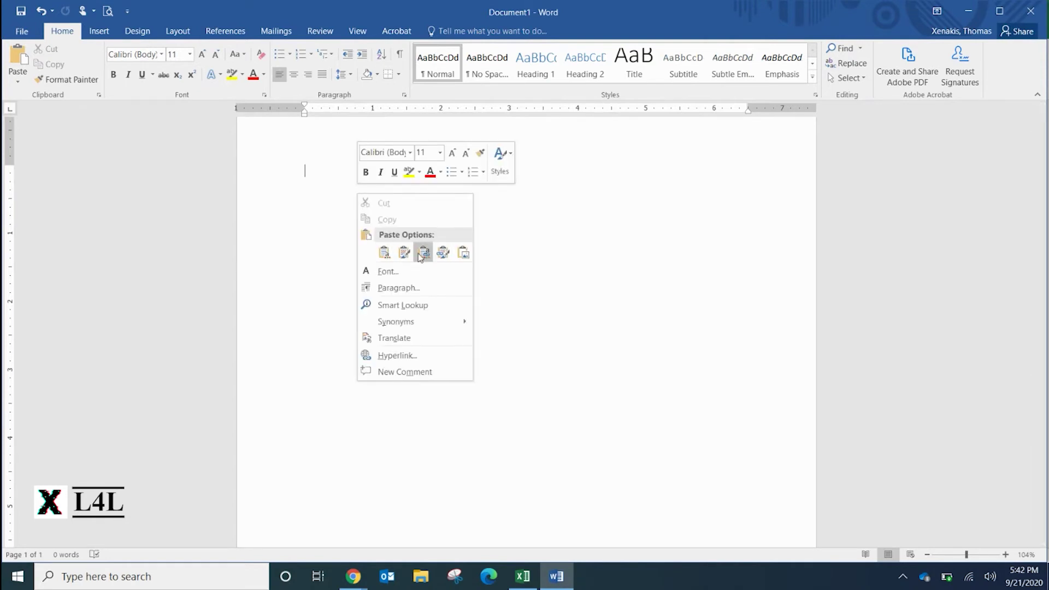
{"action": "left_click", "coordinate": [463, 253]}
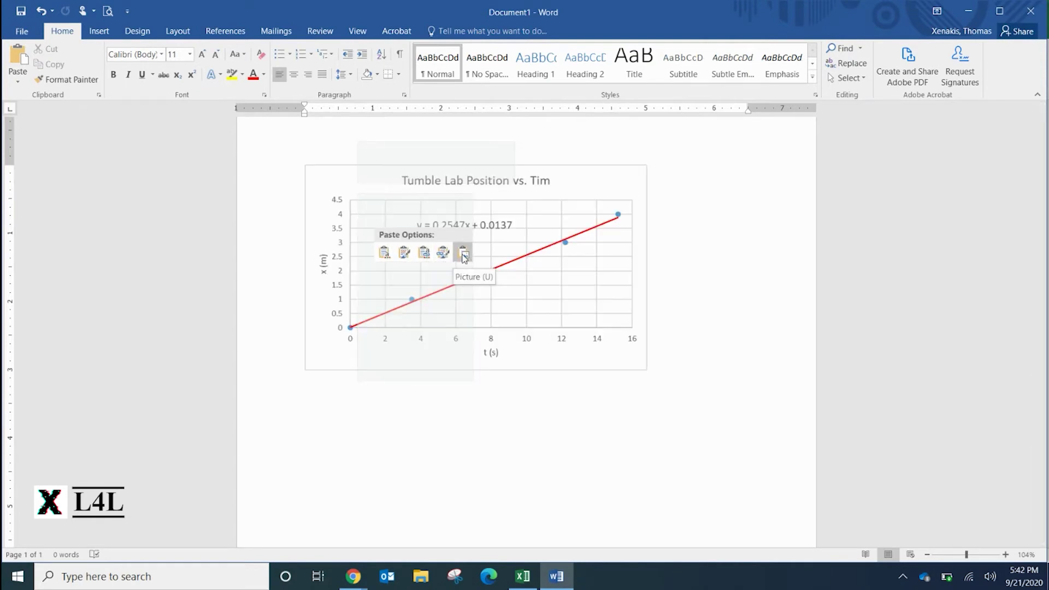
{"action": "left_click", "coordinate": [385, 252]}
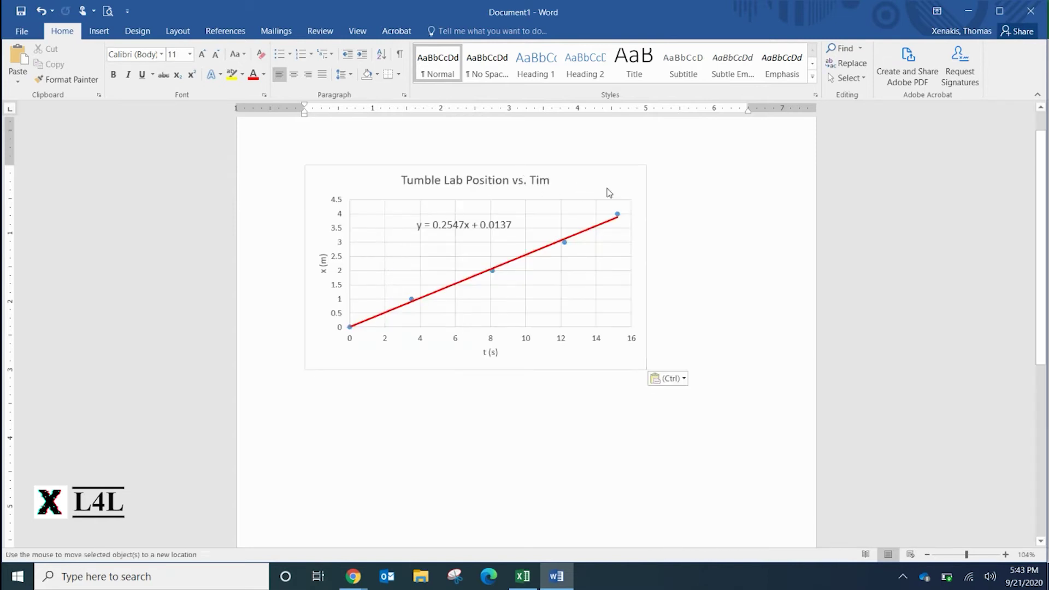
{"action": "left_click", "coordinate": [609, 192]}
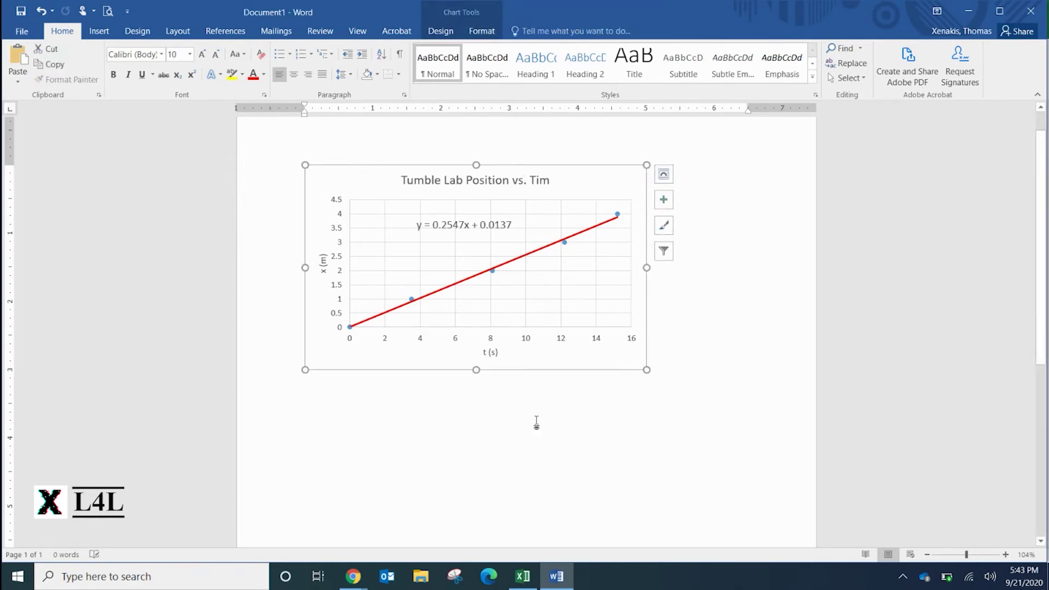
{"action": "left_click", "coordinate": [524, 576]}
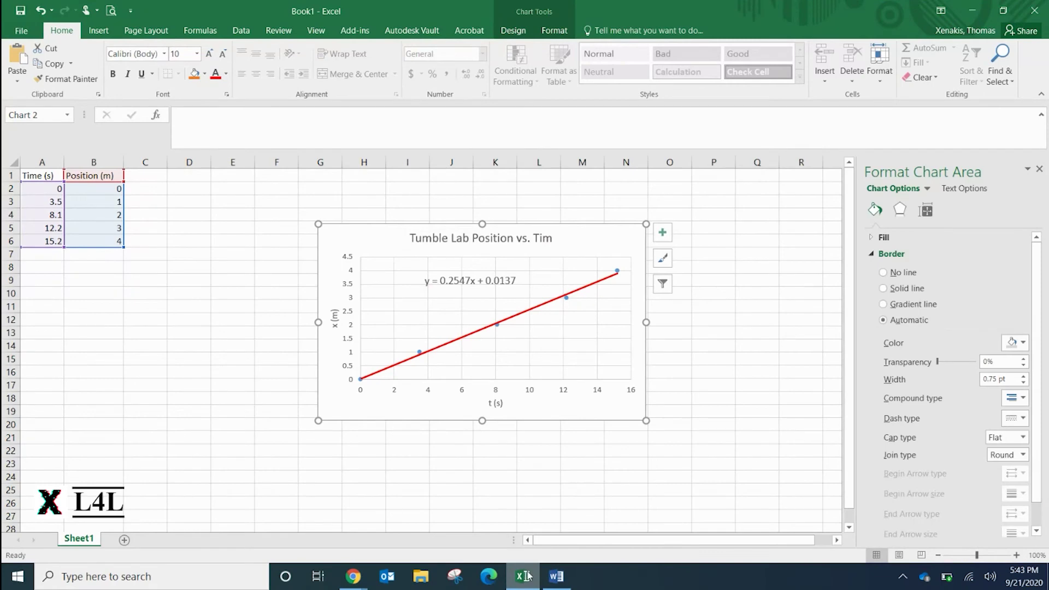
{"action": "left_click", "coordinate": [555, 577]}
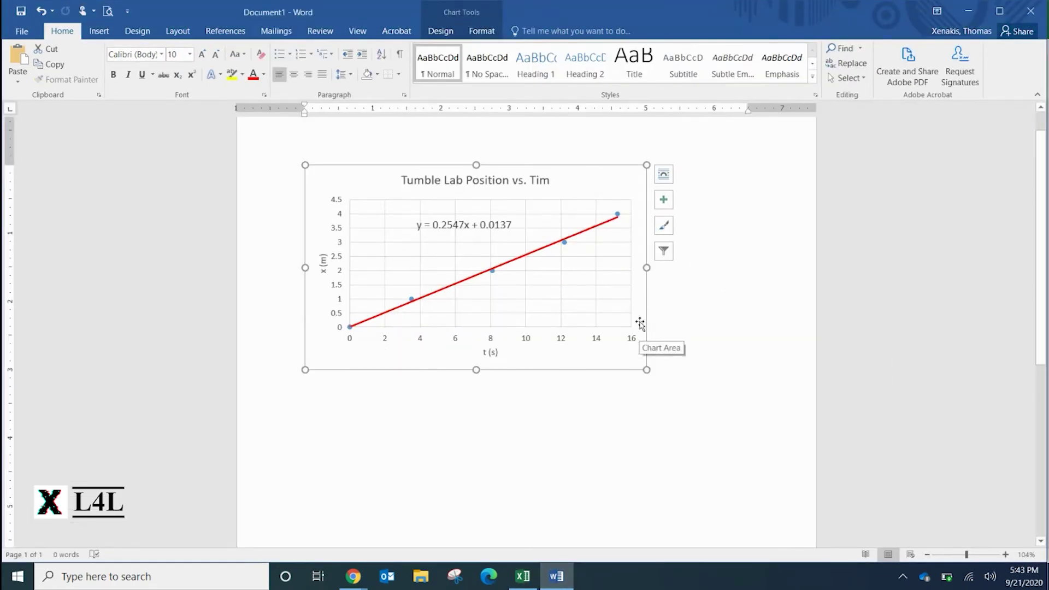
{"action": "key", "text": "ctrl+z"}
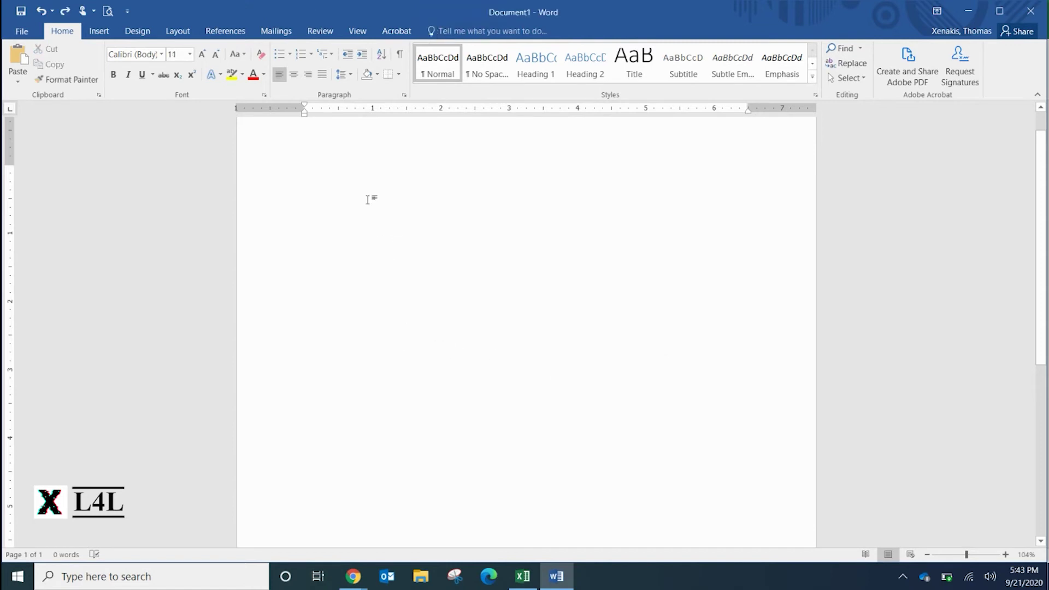
- Paste the chart into Word as a picture and start a new line below it
{"action": "right_click", "coordinate": [318, 186]}
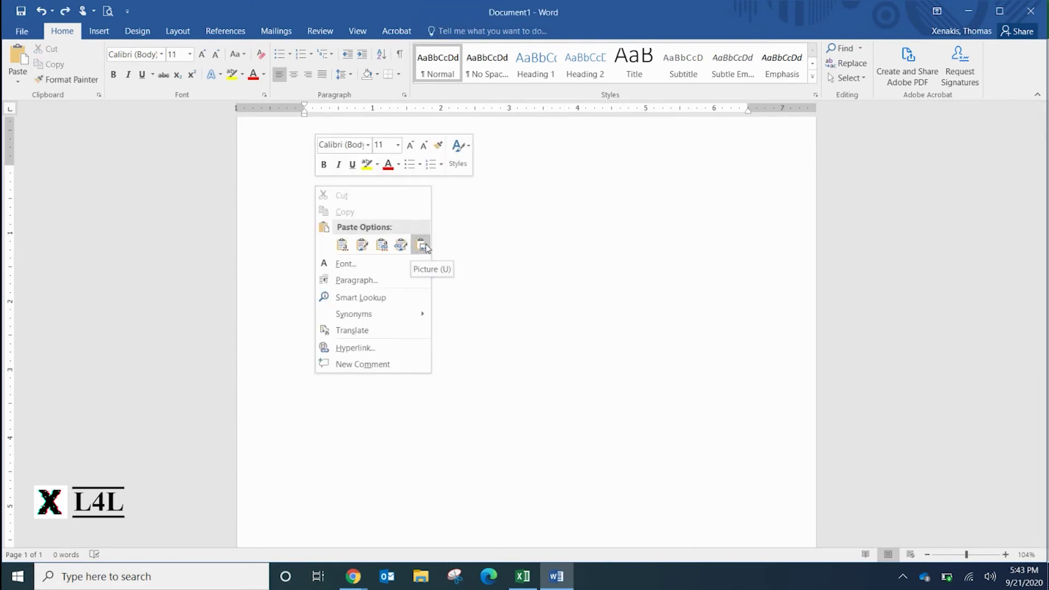
{"action": "left_click", "coordinate": [422, 246]}
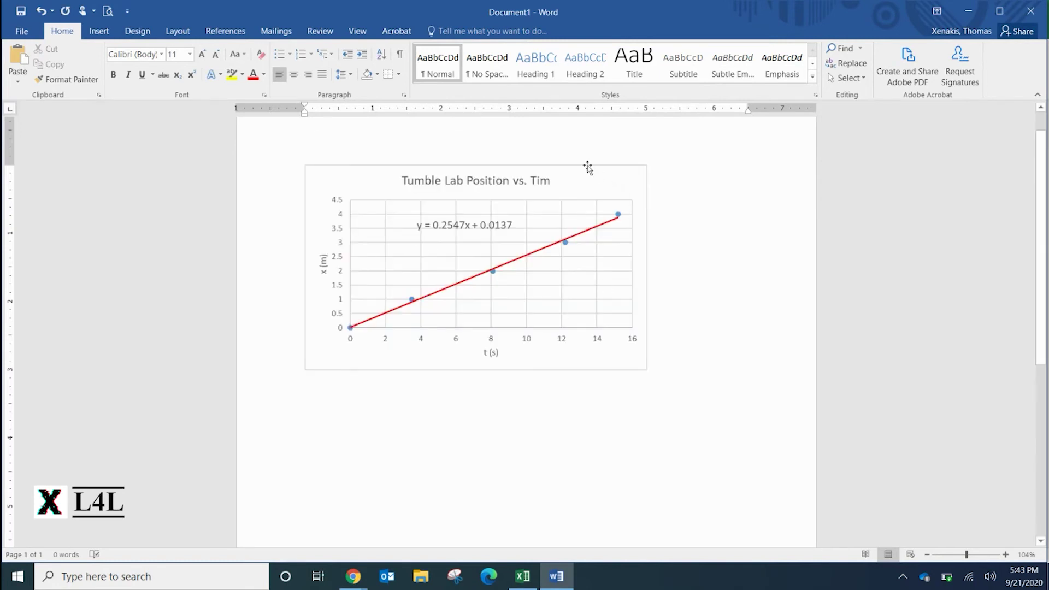
{"action": "left_click", "coordinate": [583, 197]}
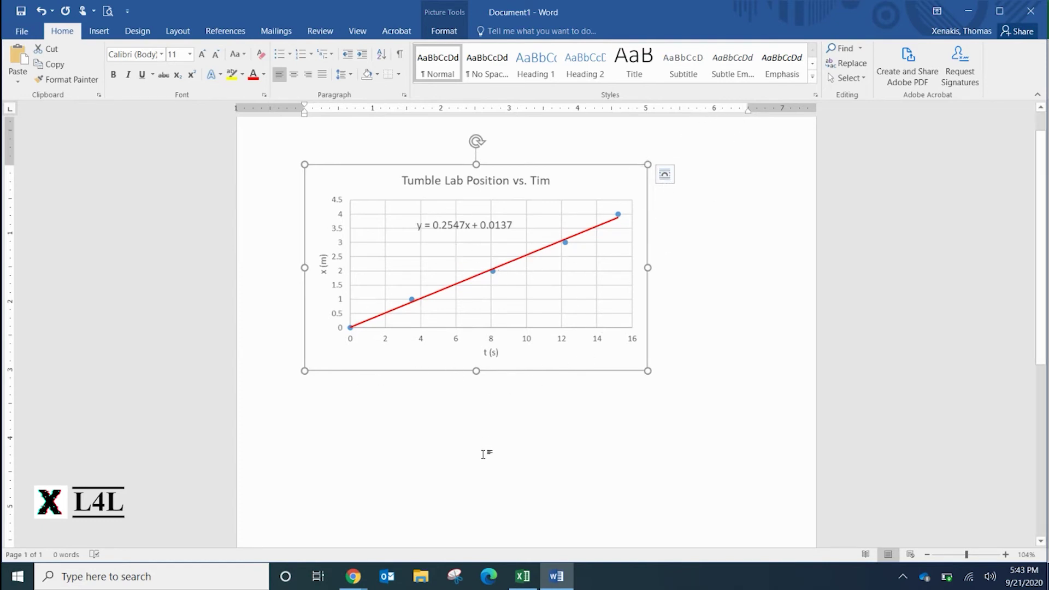
{"action": "left_click", "coordinate": [687, 346]}
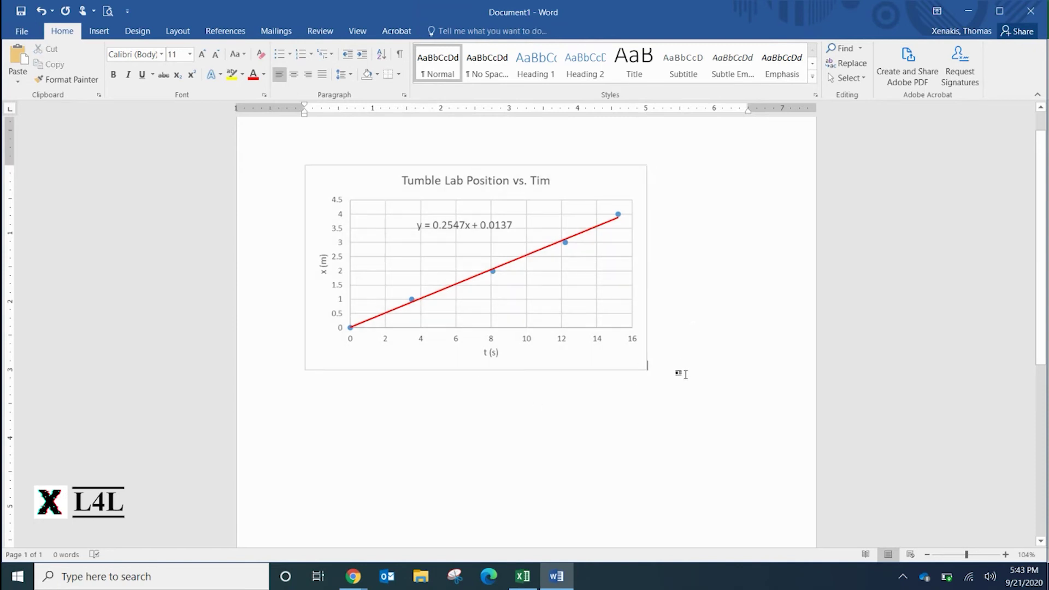
{"action": "key", "text": "Return"}
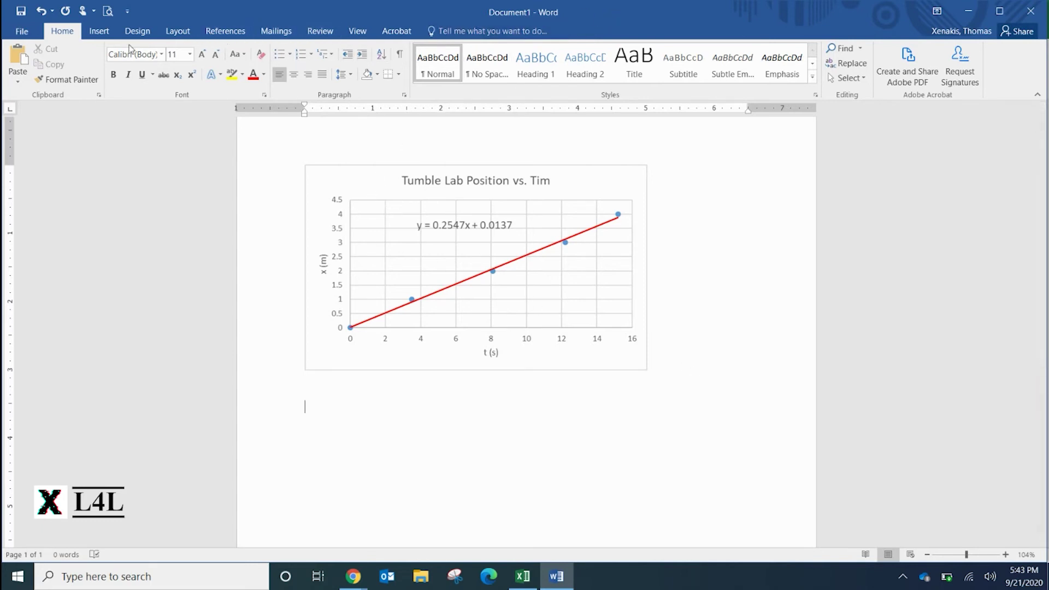
- Insert the equation s = d/t with d over t as a stacked fraction, then a new line
{"action": "left_click", "coordinate": [91, 33]}
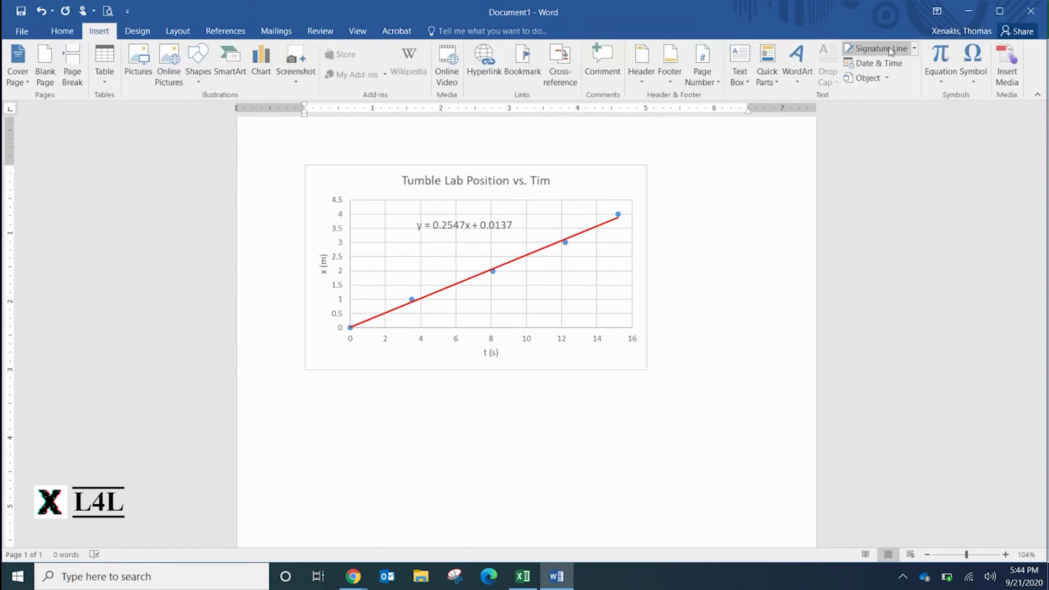
{"action": "left_click", "coordinate": [949, 60]}
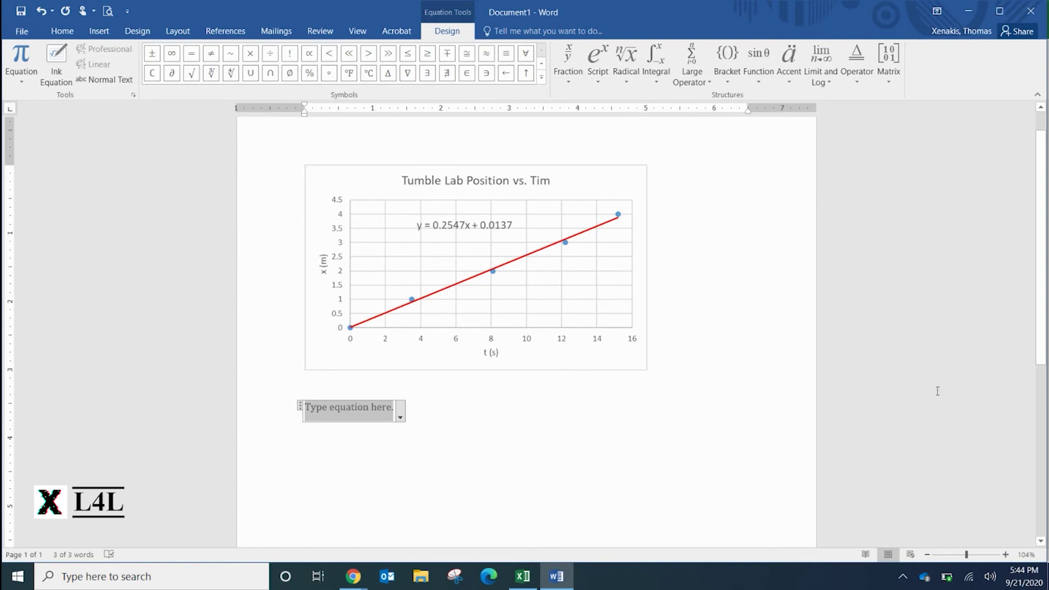
{"action": "type", "text": "s"}
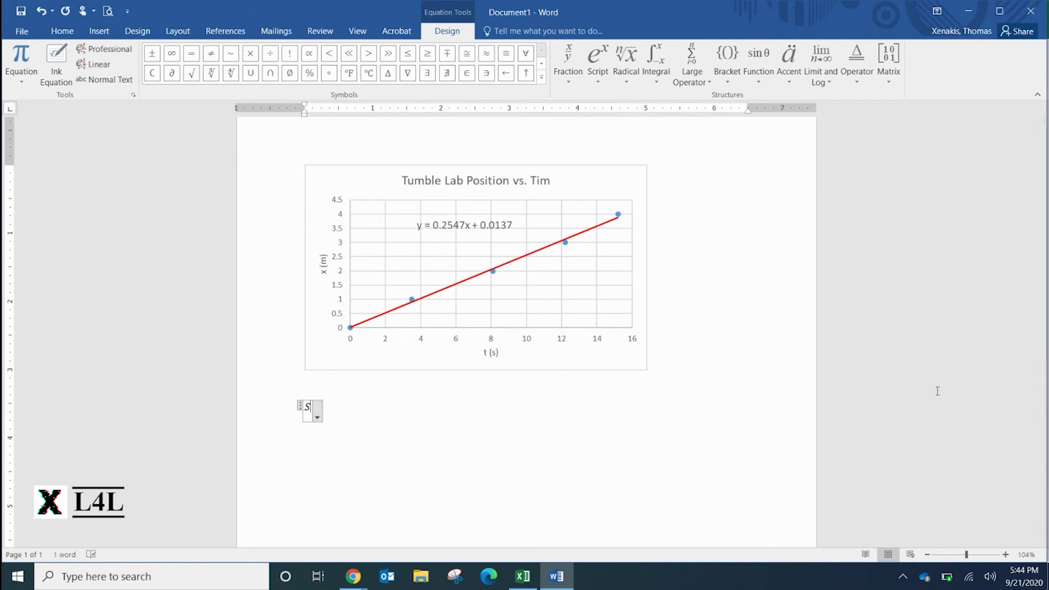
{"action": "type", "text": "="}
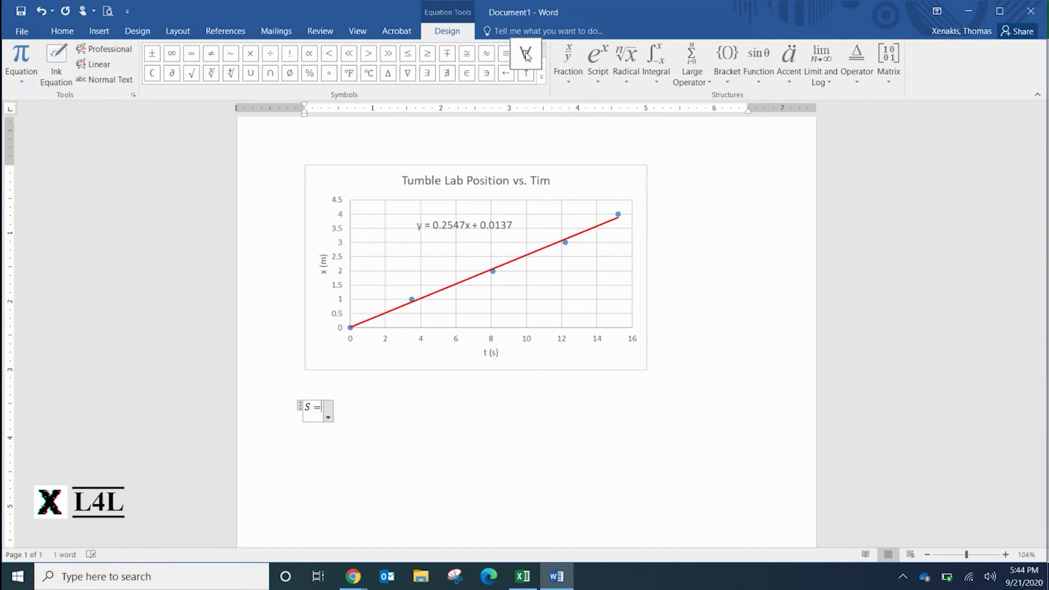
{"action": "left_click", "coordinate": [572, 61]}
{"action": "left_click", "coordinate": [579, 136]}
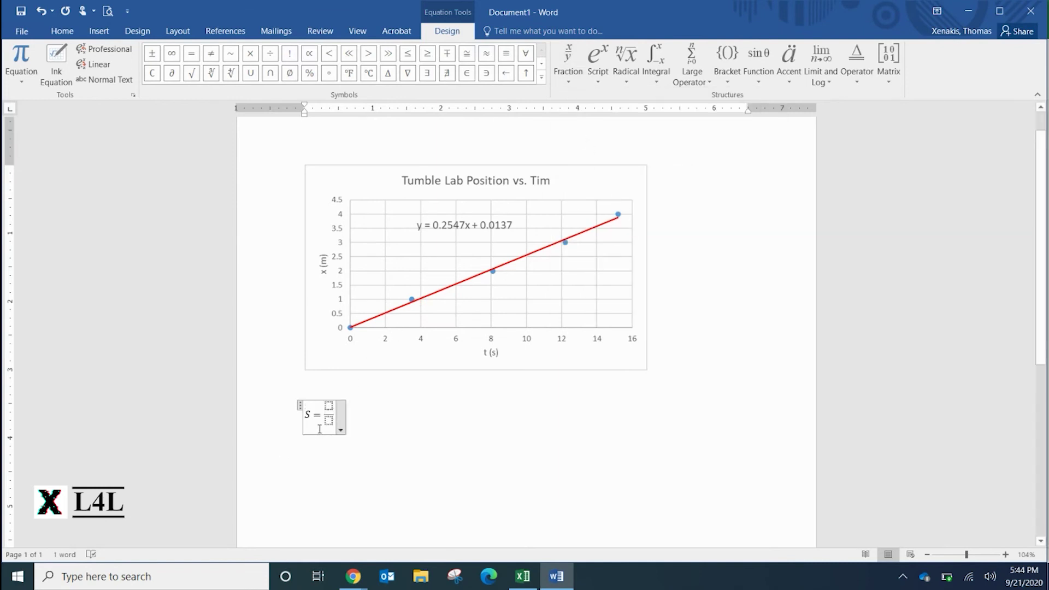
{"action": "left_click", "coordinate": [319, 429]}
{"action": "key", "text": "Up"}
{"action": "type", "text": "d"}
{"action": "left_click", "coordinate": [320, 429]}
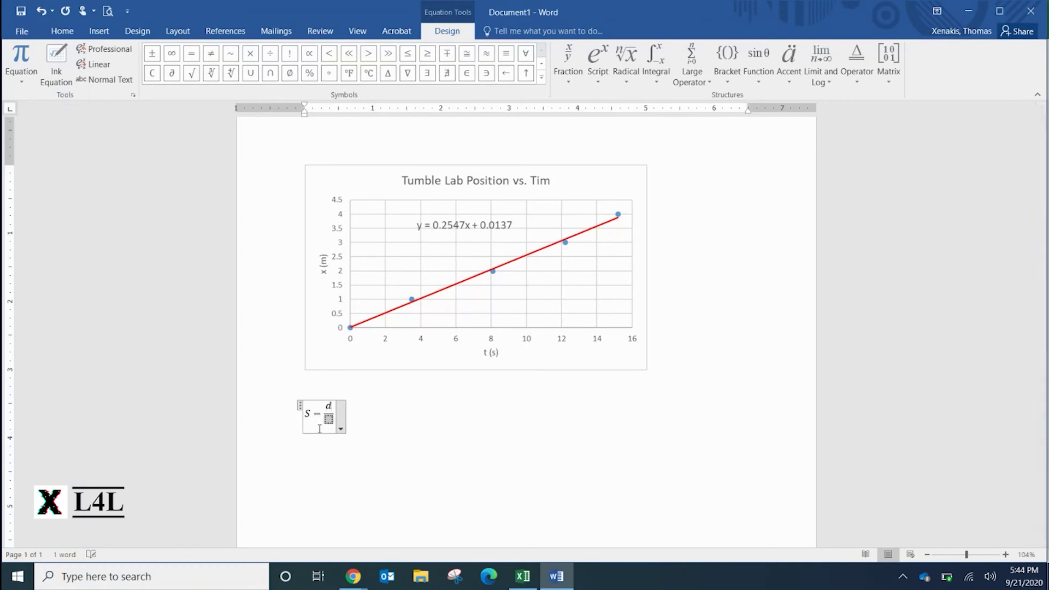
{"action": "type", "text": "t"}
{"action": "key", "text": "Right"}
{"action": "key", "text": "Return"}
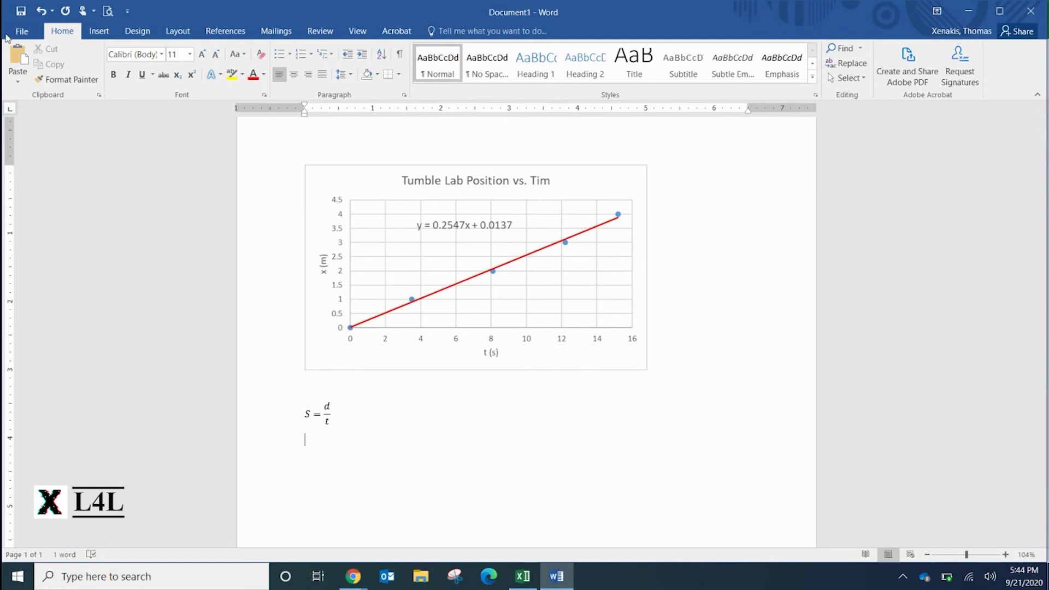
- Build the equation S = 2 m/8 s = .25 m/s using a stacked fraction
{"action": "left_click", "coordinate": [98, 33]}
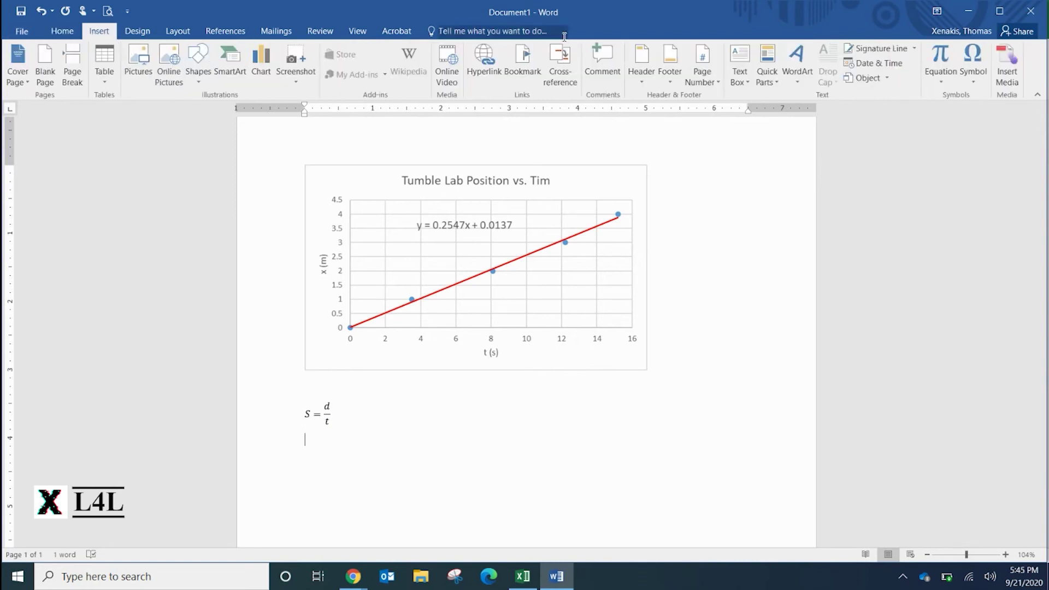
{"action": "left_click", "coordinate": [940, 60]}
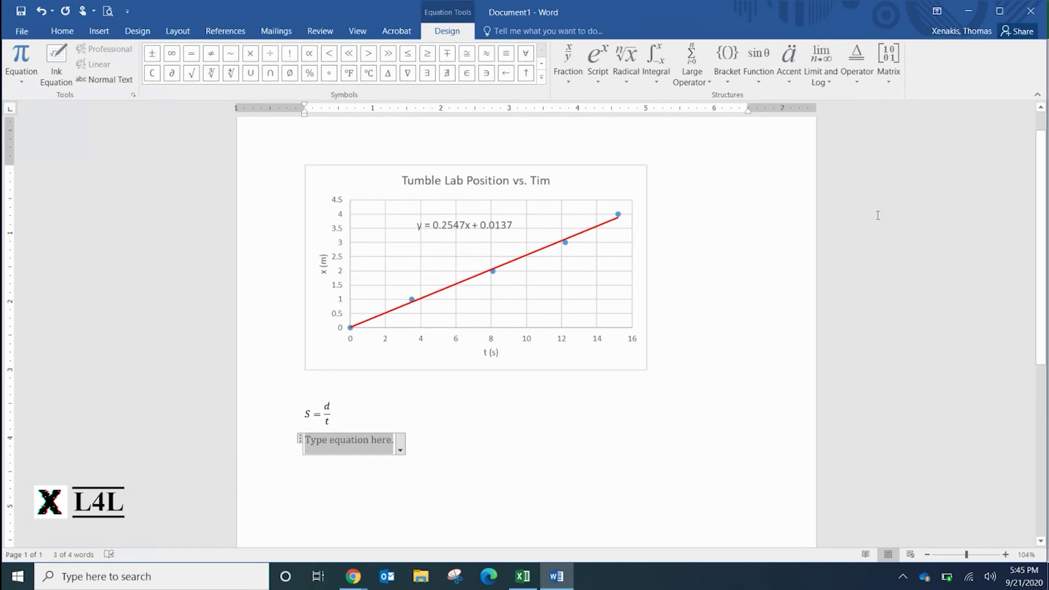
{"action": "type", "text": "S "}
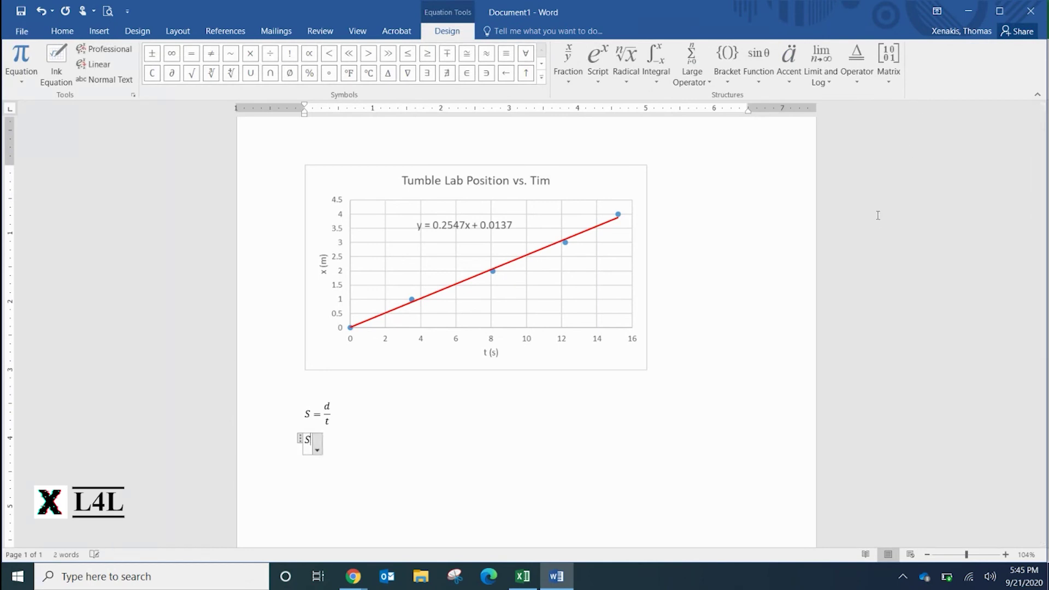
{"action": "type", "text": "="}
{"action": "left_click", "coordinate": [561, 78]}
{"action": "left_click", "coordinate": [588, 141]}
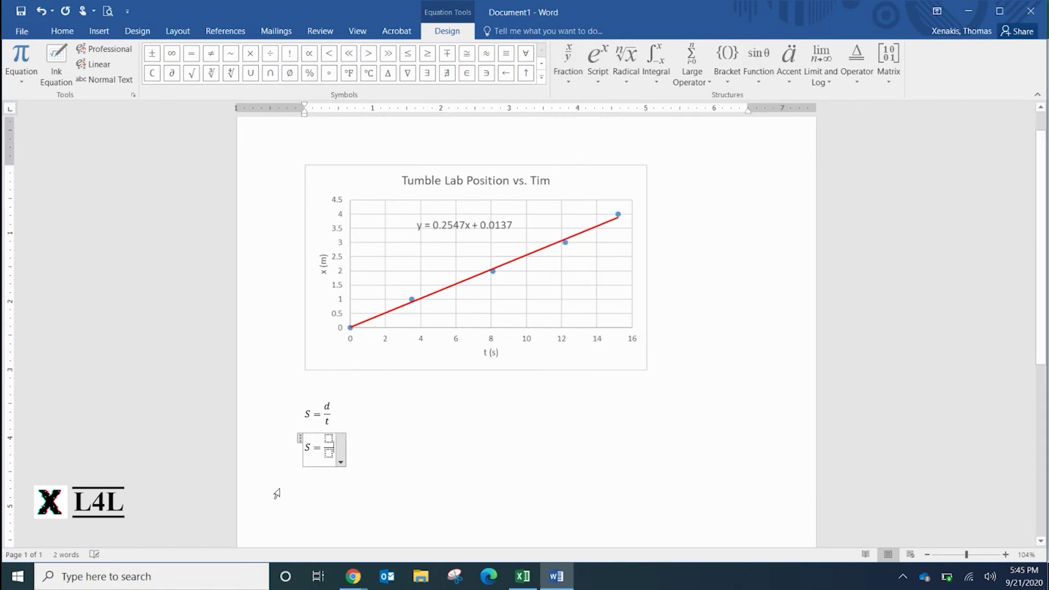
{"action": "key", "text": "Left"}
{"action": "key", "text": "Up"}
{"action": "type", "text": "2 m"}
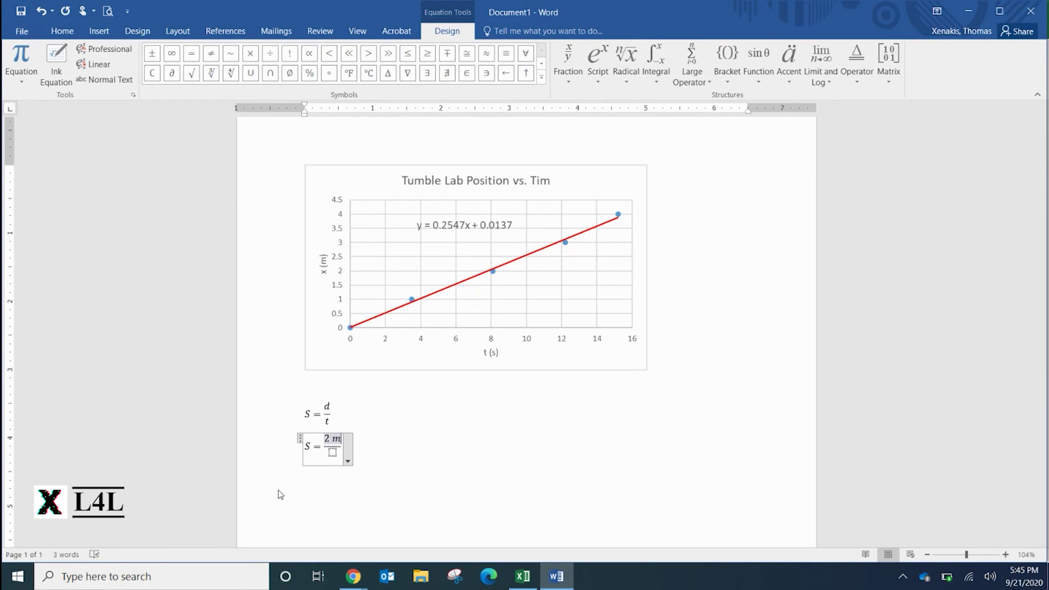
{"action": "key", "text": "Down"}
{"action": "type", "text": "8 s"}
{"action": "key", "text": "Up"}
{"action": "key", "text": "Right"}
{"action": "type", "text": "= "}
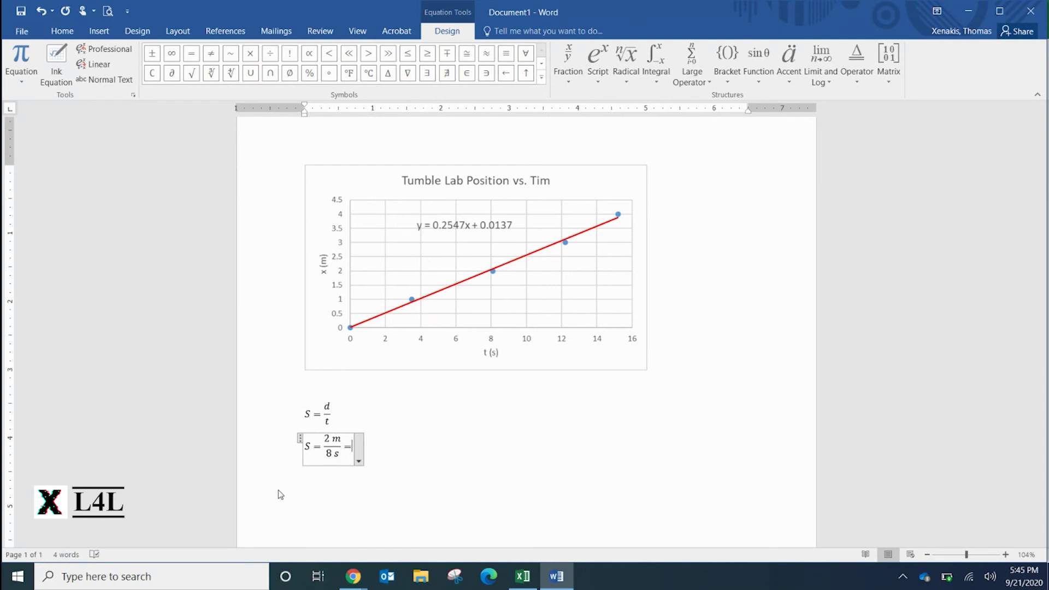
{"action": "type", "text": ".25"}
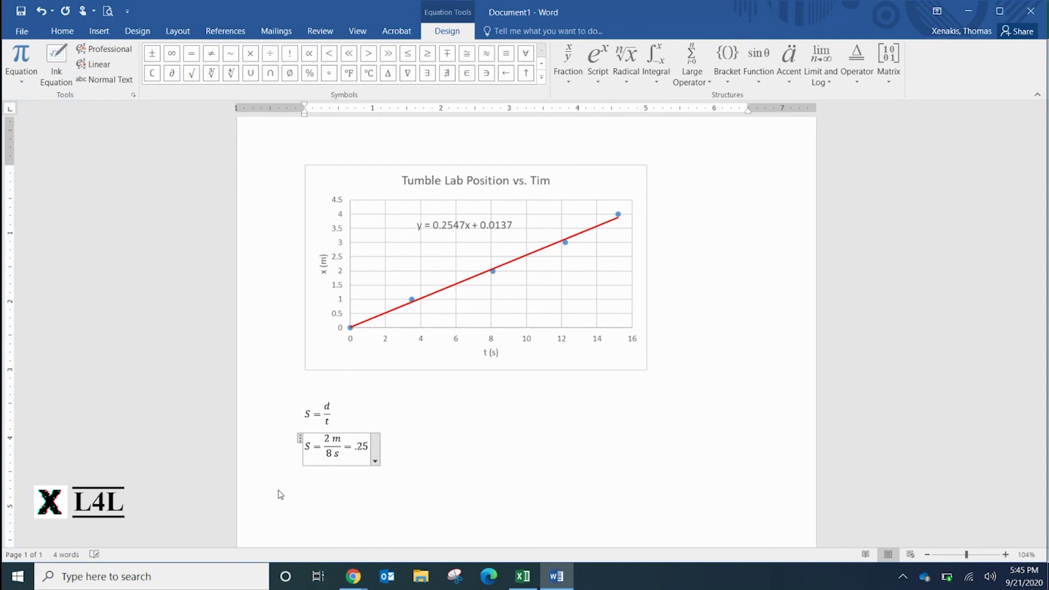
{"action": "type", "text": " m/s"}
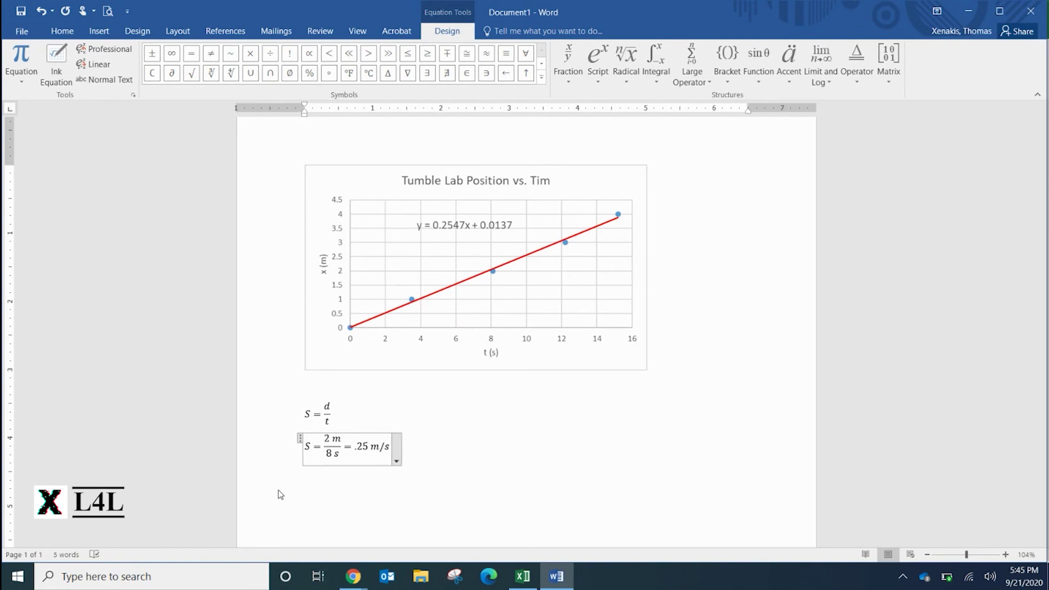
- Leave the second equation and check the d/t fraction in the first equation
{"action": "left_click", "coordinate": [568, 58]}
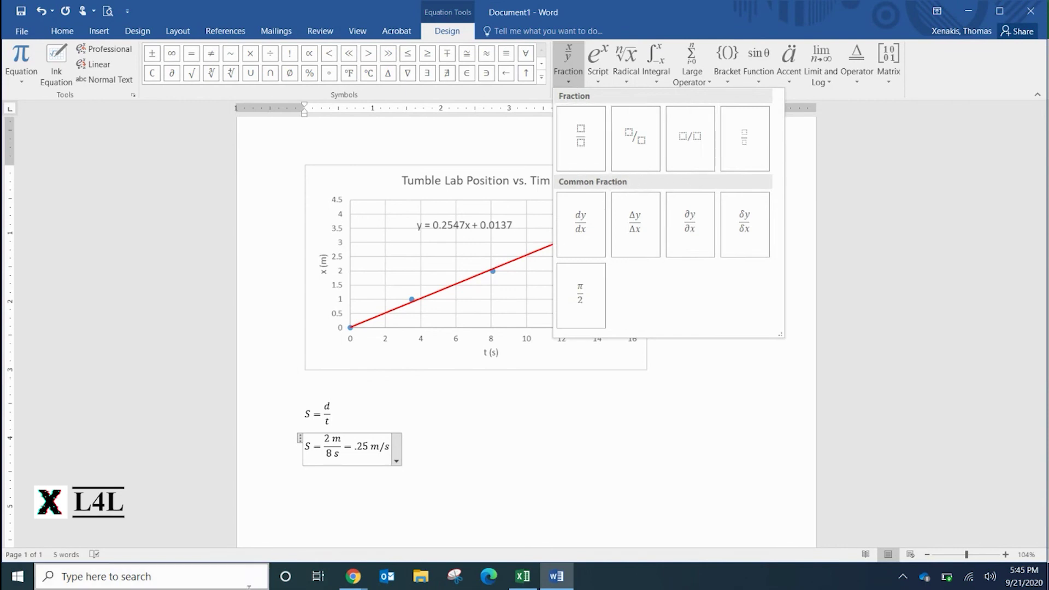
{"action": "left_click", "coordinate": [439, 469]}
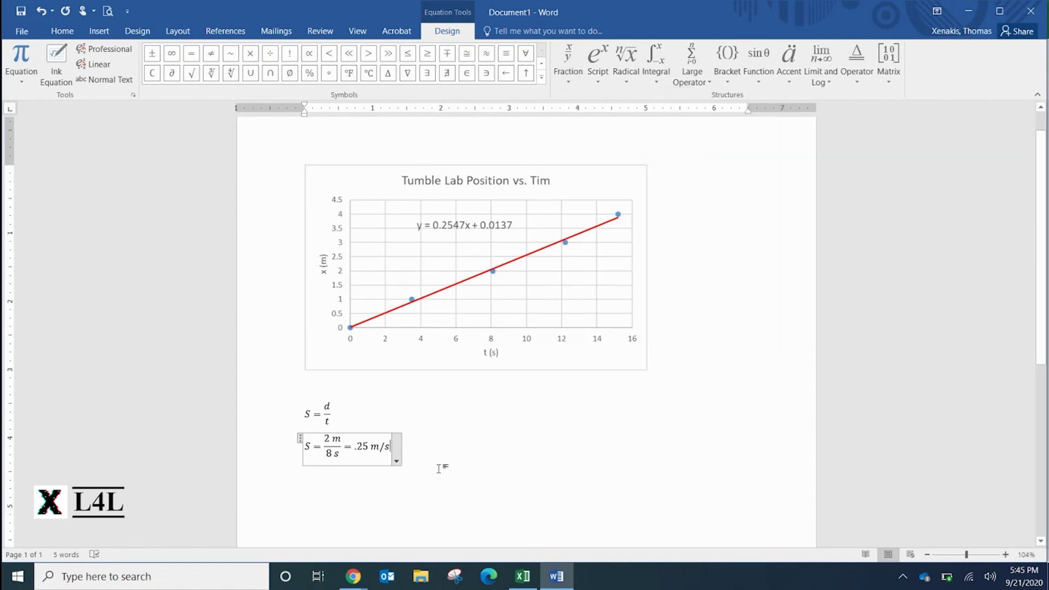
{"action": "left_click", "coordinate": [436, 466]}
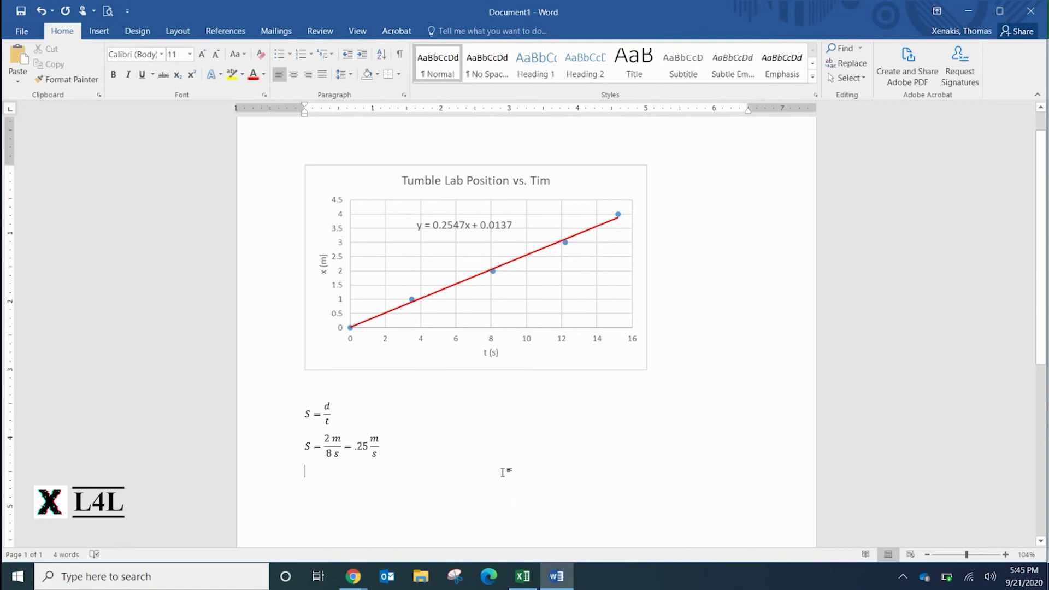
{"action": "left_click", "coordinate": [344, 443]}
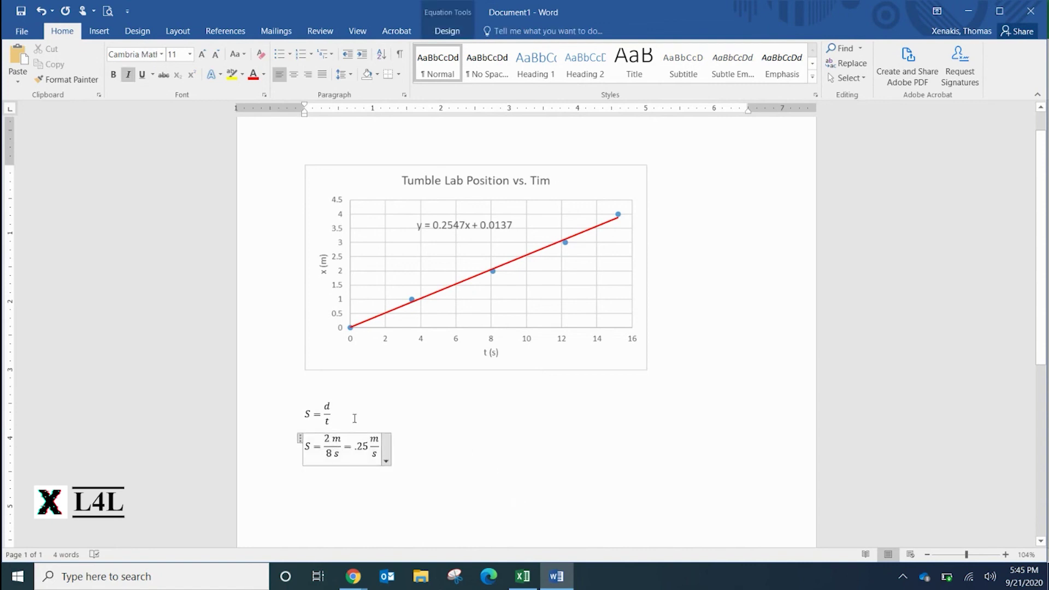
{"action": "left_click", "coordinate": [316, 405]}
{"action": "double_click", "coordinate": [321, 408]}
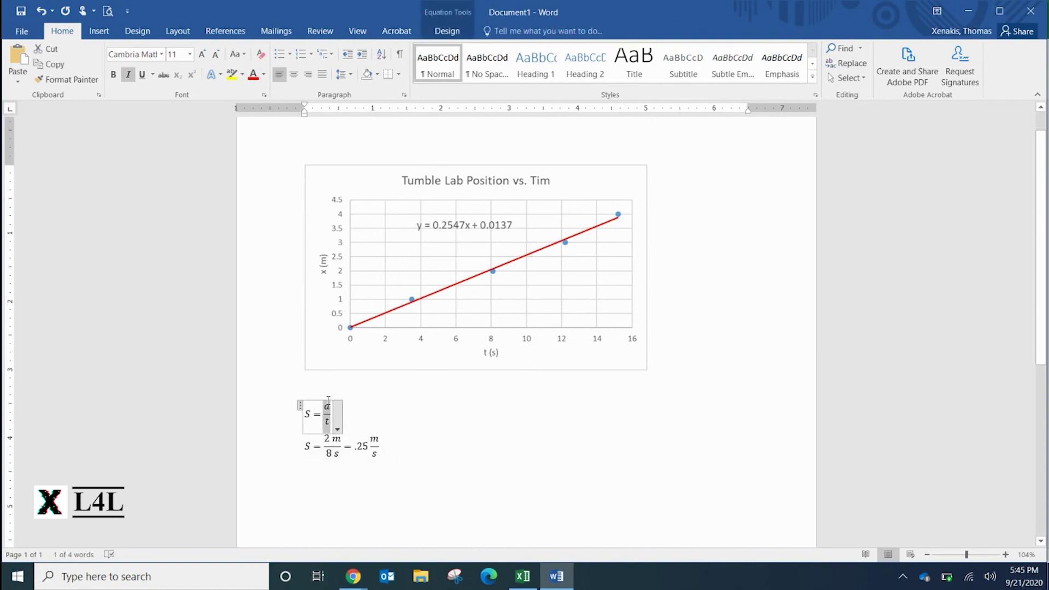
{"action": "left_click", "coordinate": [487, 408]}
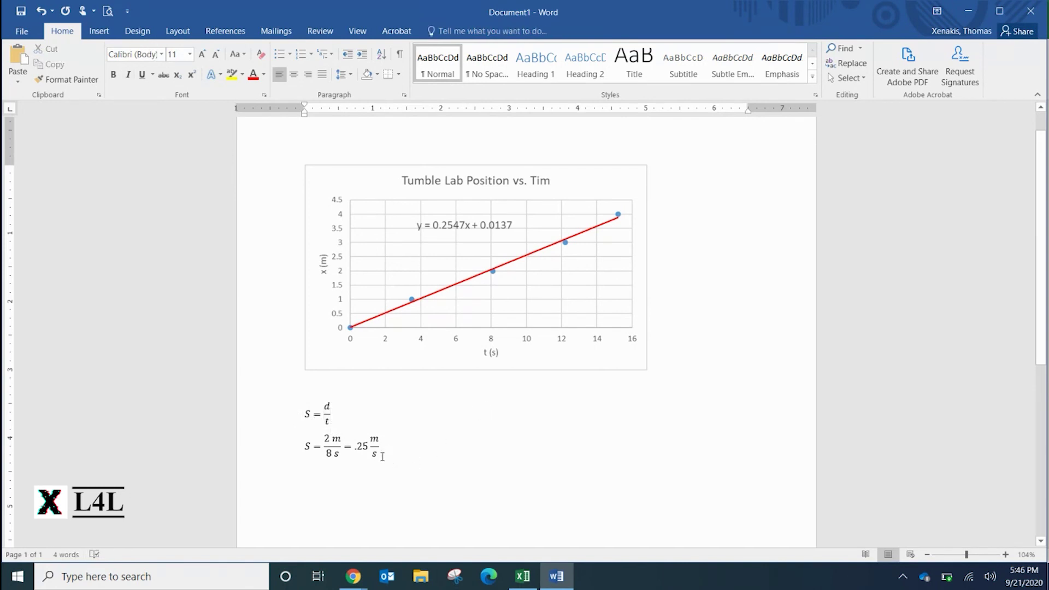
- On a new line, insert an equation using Greek uppercase Σ followed by 'F = ma'
{"action": "key", "text": "Return"}
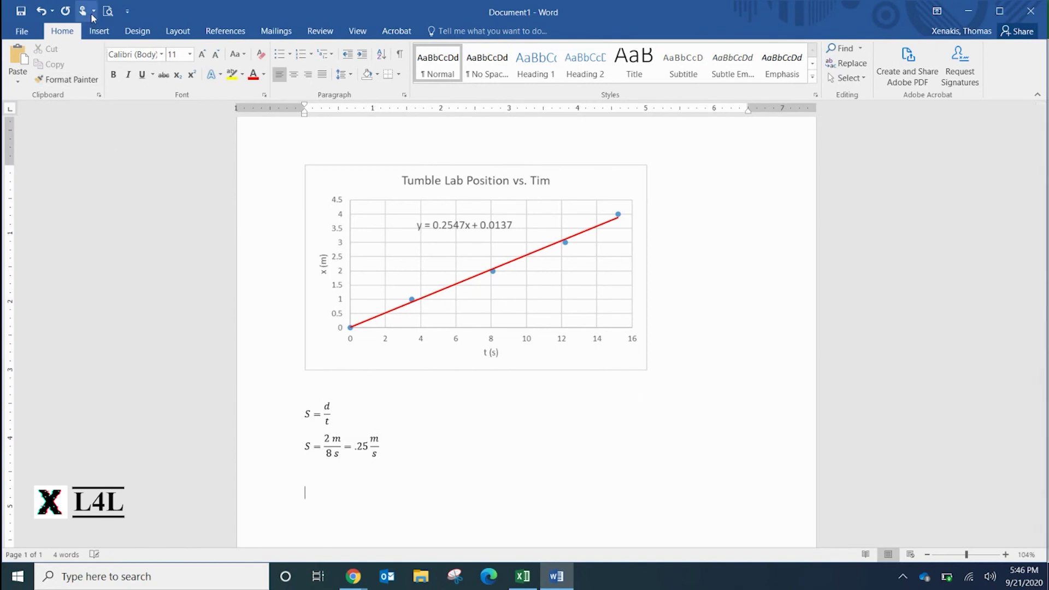
{"action": "left_click", "coordinate": [99, 31]}
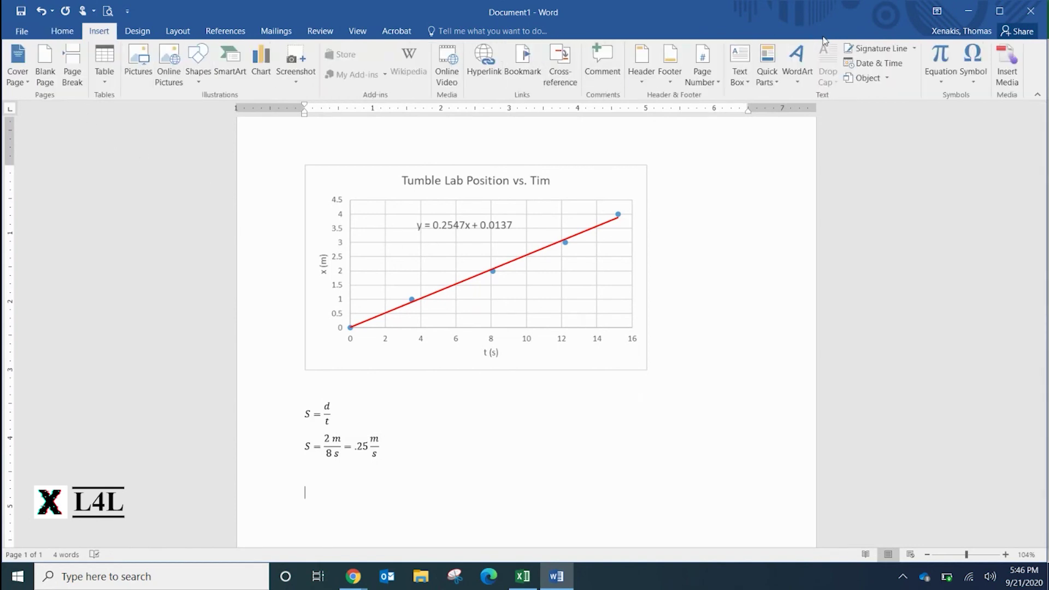
{"action": "left_click", "coordinate": [932, 58]}
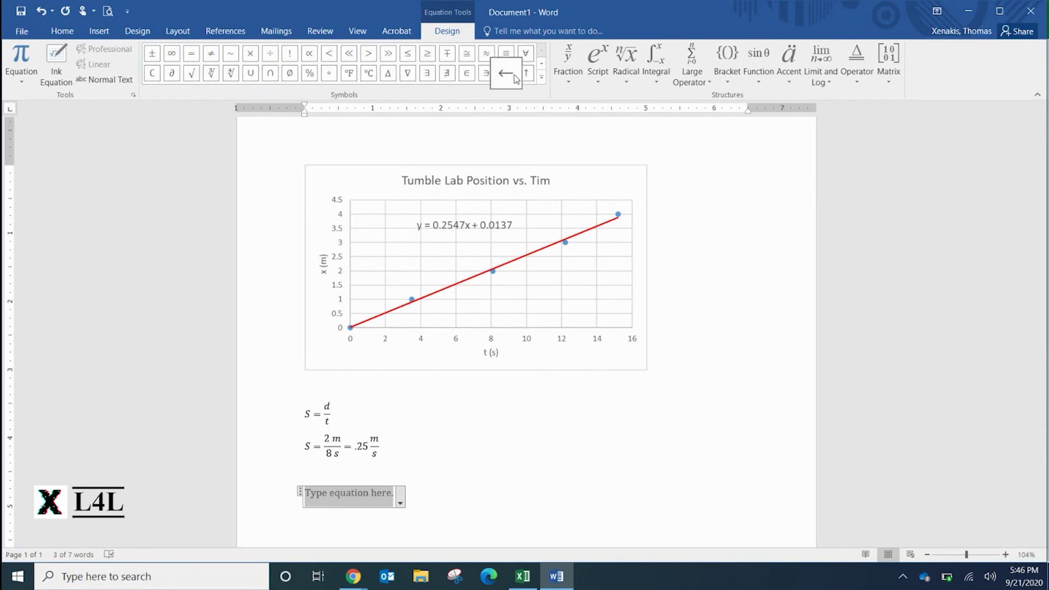
{"action": "left_click", "coordinate": [546, 81]}
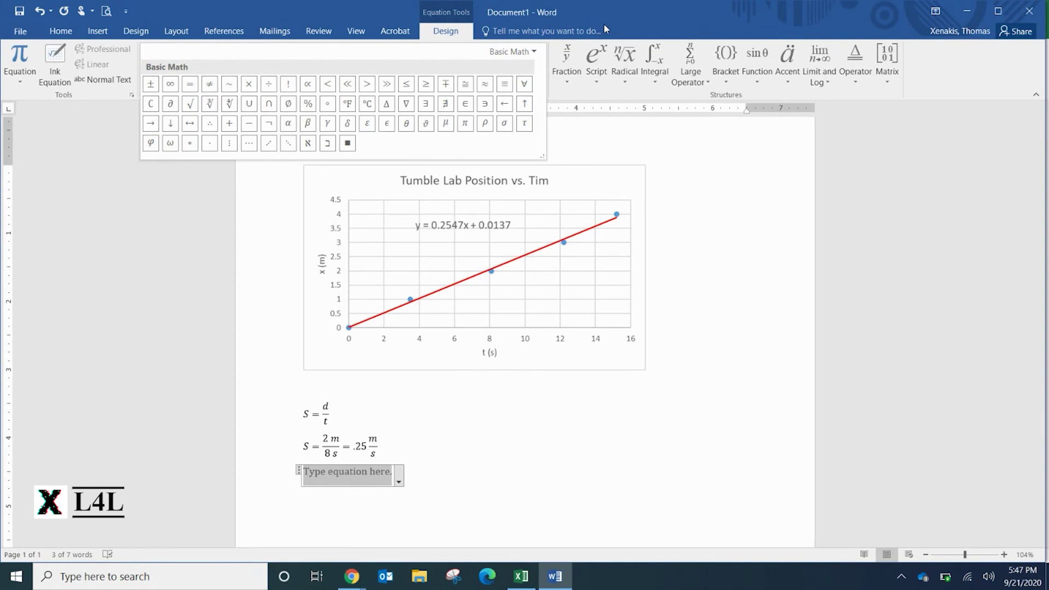
{"action": "left_click", "coordinate": [534, 52]}
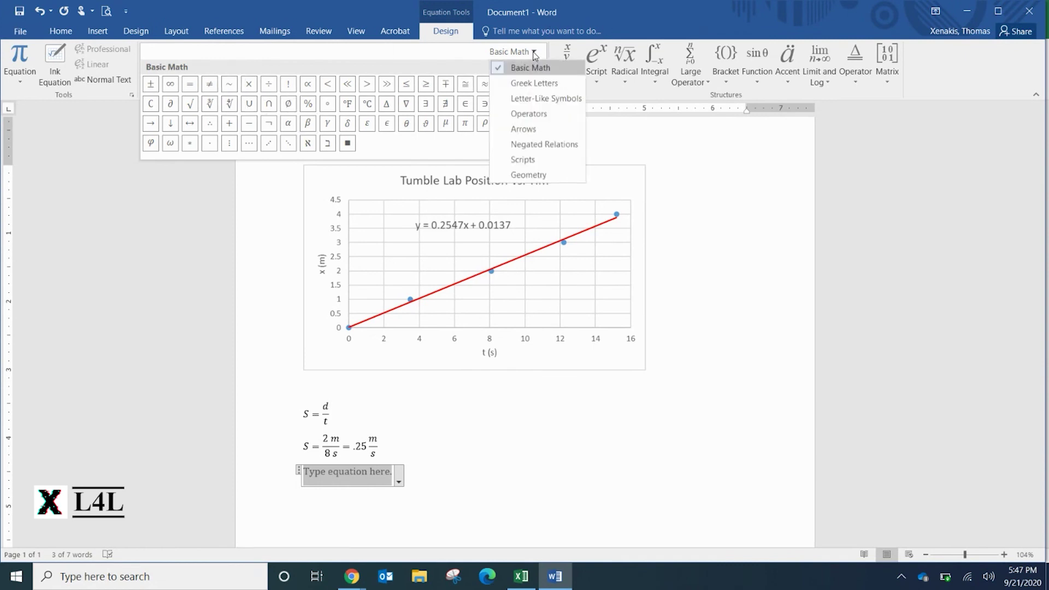
{"action": "left_click", "coordinate": [527, 86]}
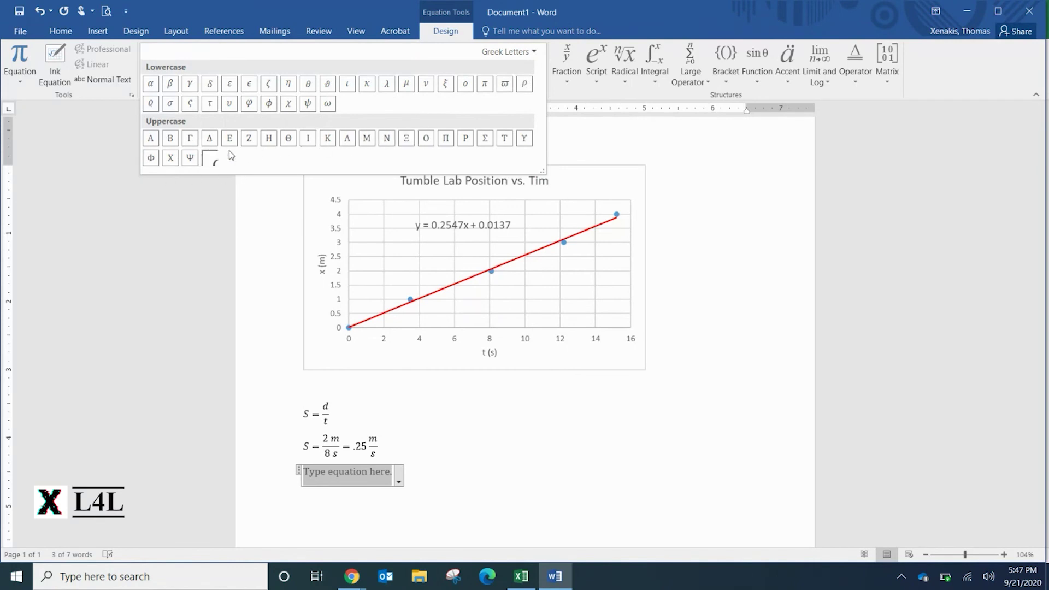
{"action": "left_click", "coordinate": [484, 139]}
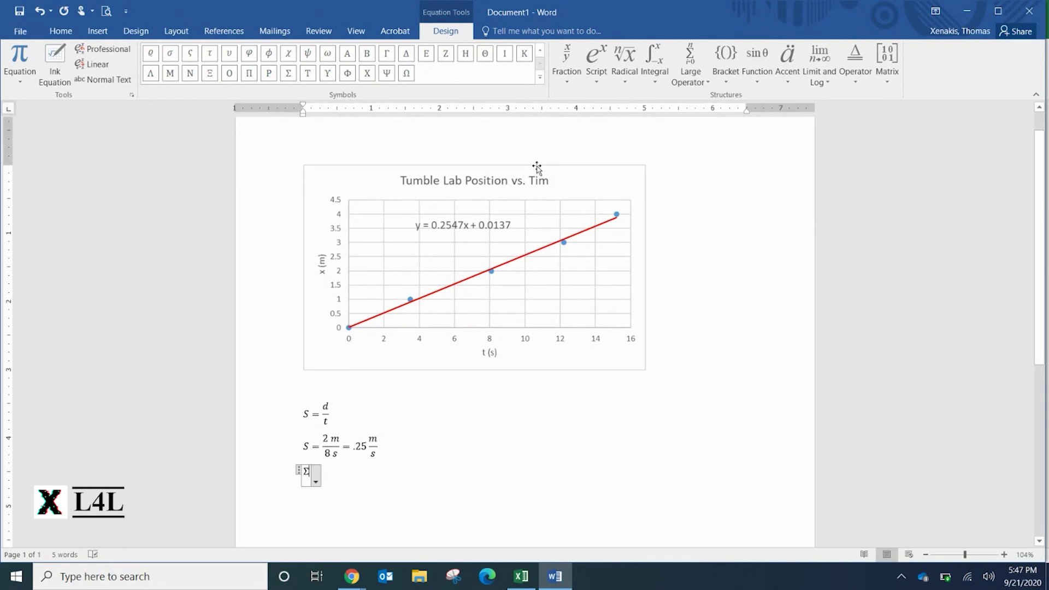
{"action": "type", "text": "F = ma"}
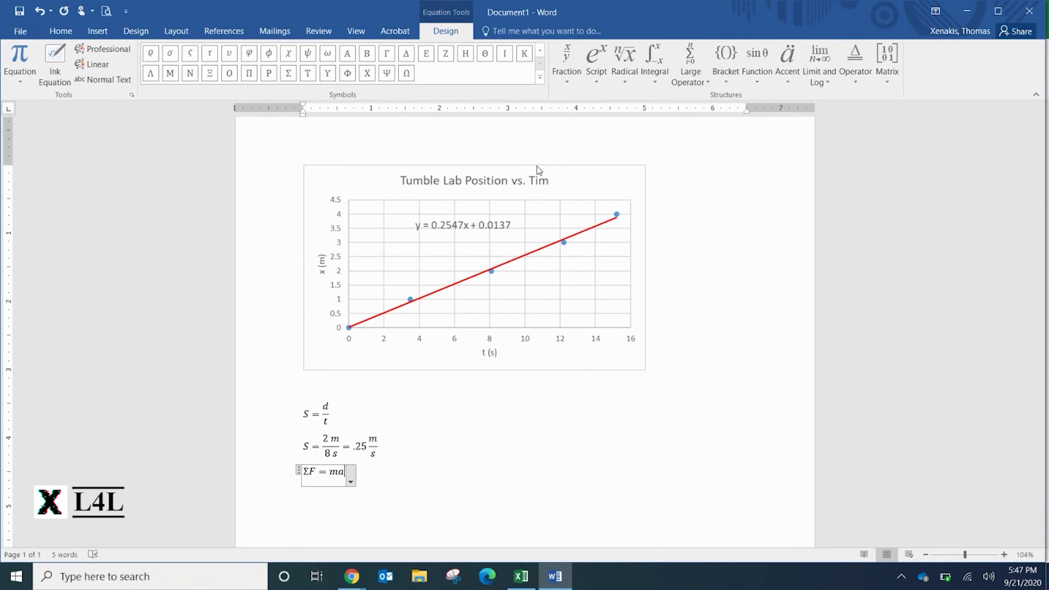
{"action": "left_click", "coordinate": [452, 481]}
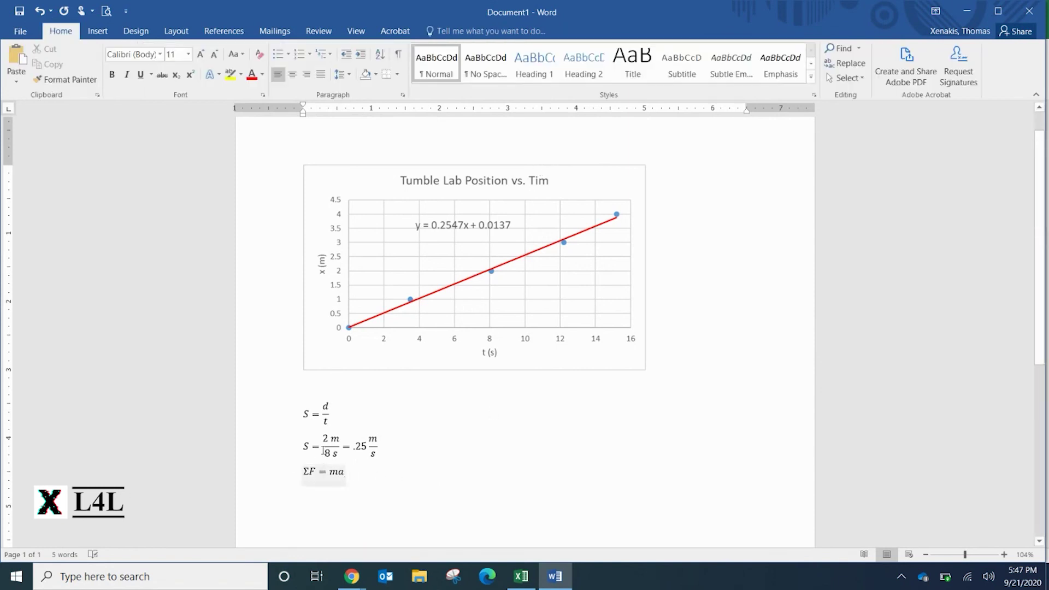